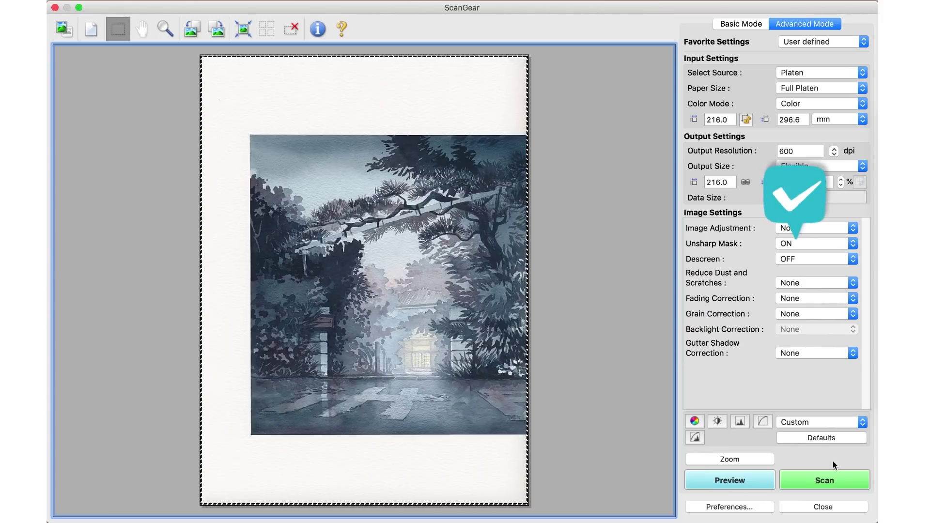
Start the 600 dpi colour scan of the watercolor with Unsharp Mask on
click(830, 477)
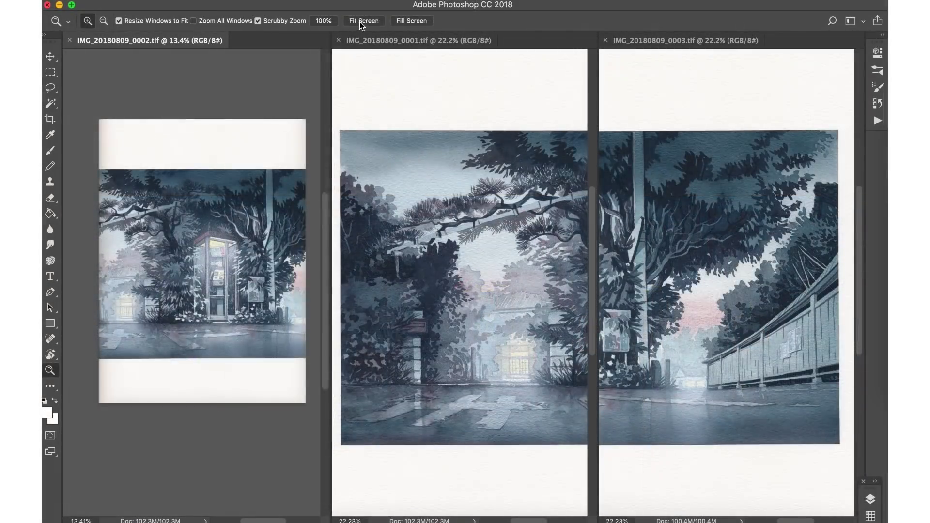
Fit the 0002 scan to its window and bring the 0001 scan forward
click(364, 20)
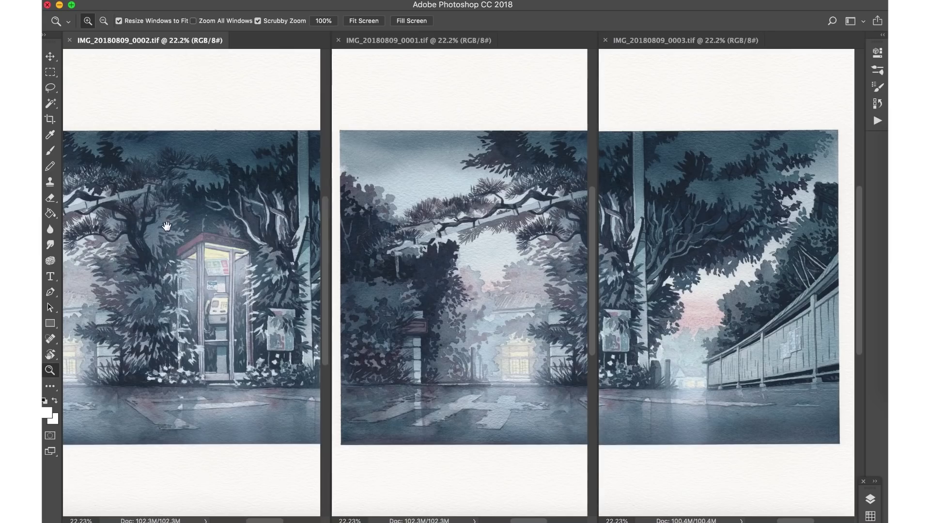
drag(167, 226, 195, 206)
click(457, 214)
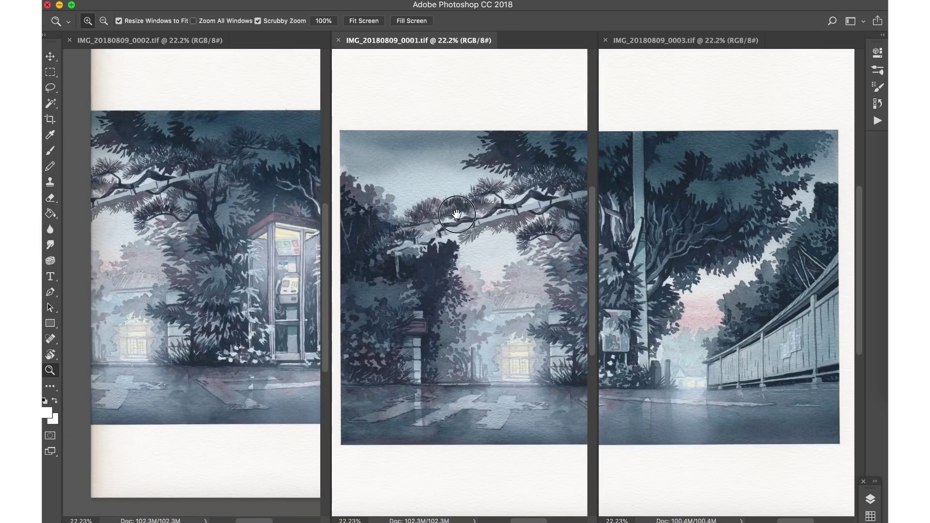
drag(457, 214, 486, 208)
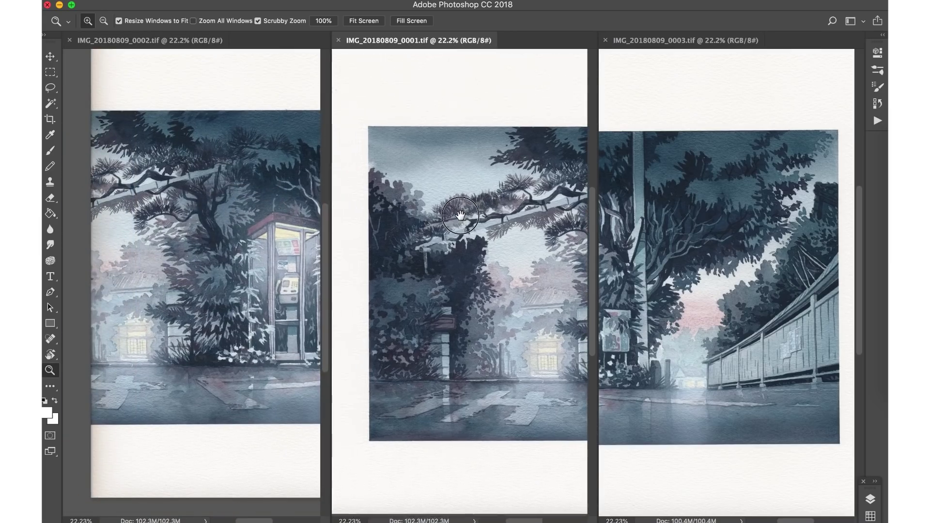
Consolidate all three scans into tabs, with the 0001 scan in front
click(425, 5)
mouse_move(460, 11)
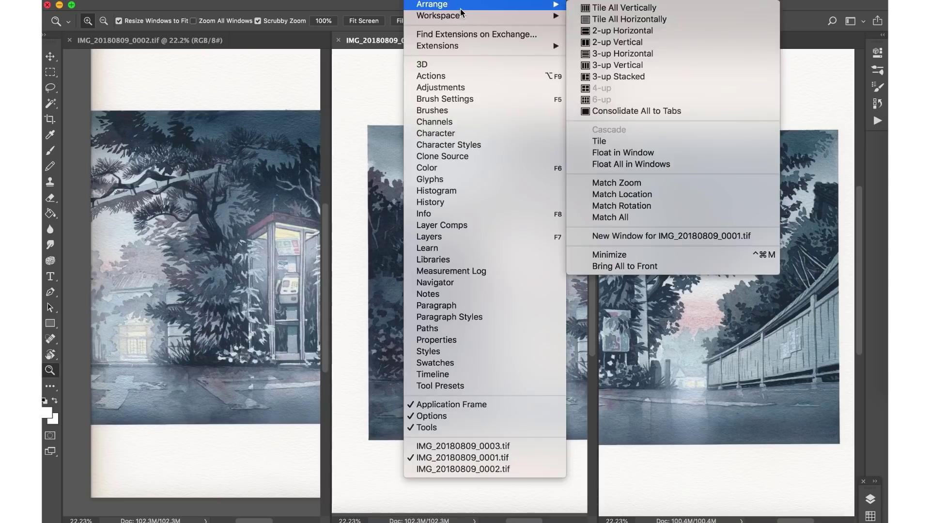
click(629, 112)
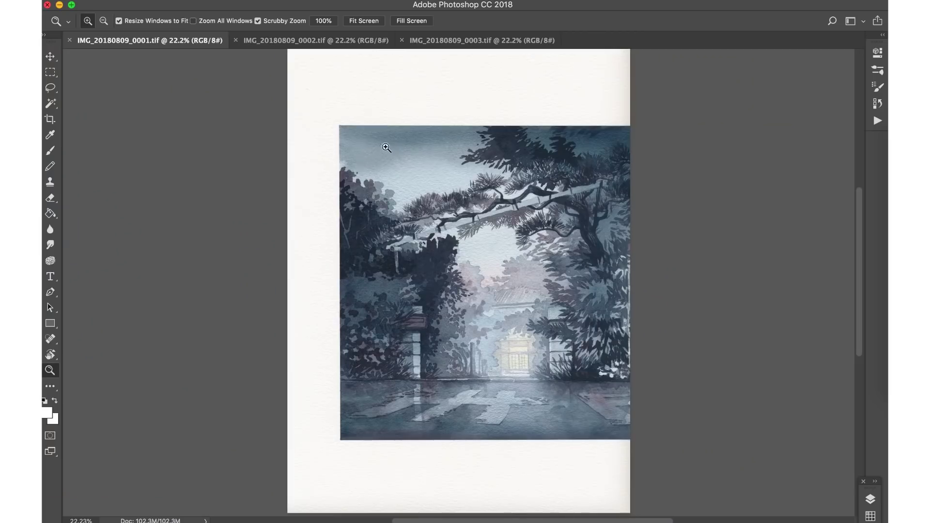
drag(422, 232, 341, 227)
Straighten the 0001 scan along the painting's top edge with the Crop tool
key(c)
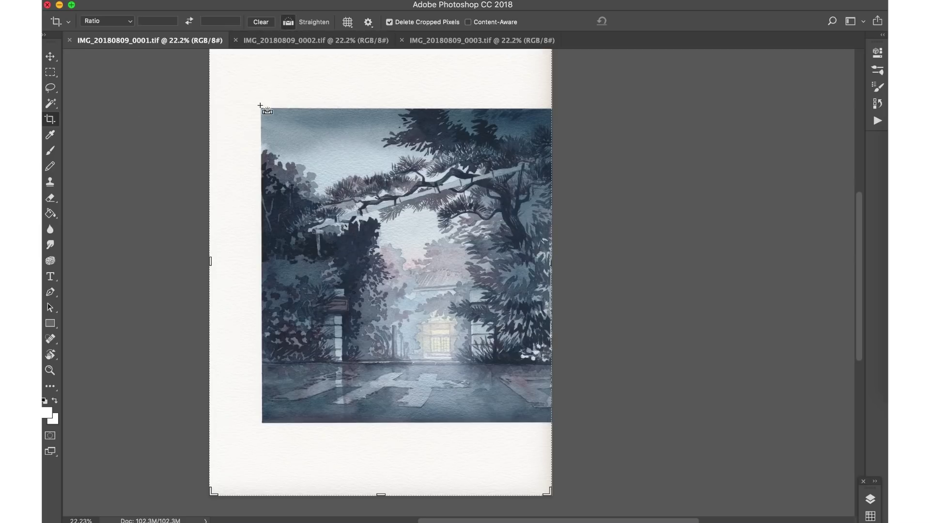
drag(261, 108, 551, 110)
key(Return)
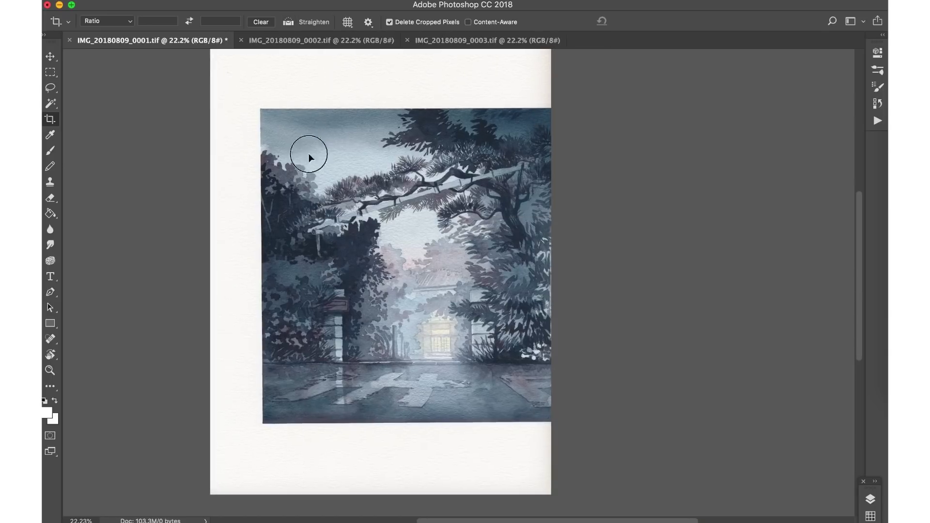
Extend the 0001 canvas to the right, below and above, to about 59.76 cm wide
scroll(286, 203, right, 10)
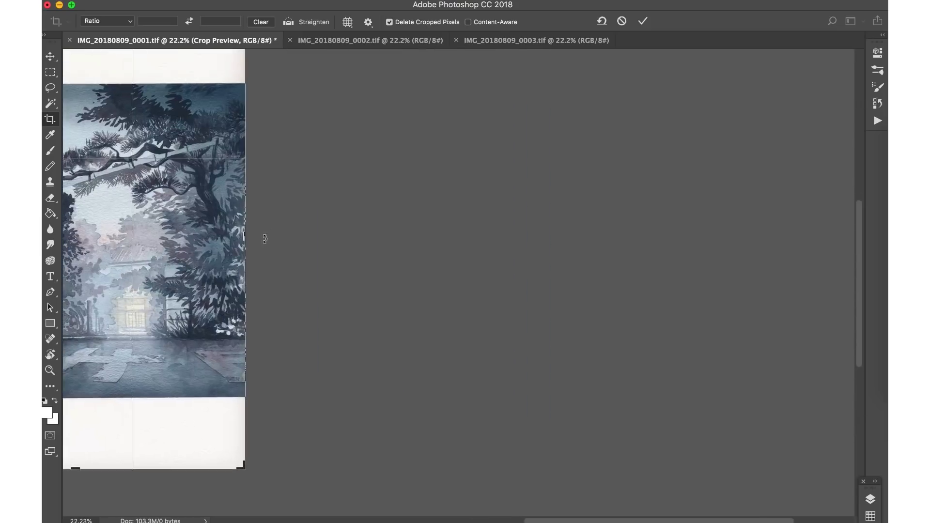
drag(245, 236, 551, 266)
scroll(530, 276, left, 10)
scroll(530, 276, down, 3)
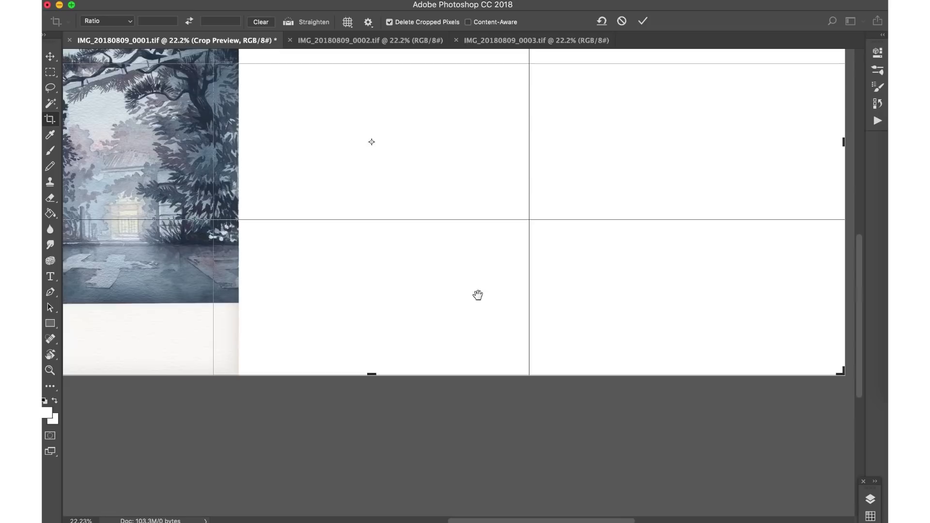
drag(368, 373, 370, 401)
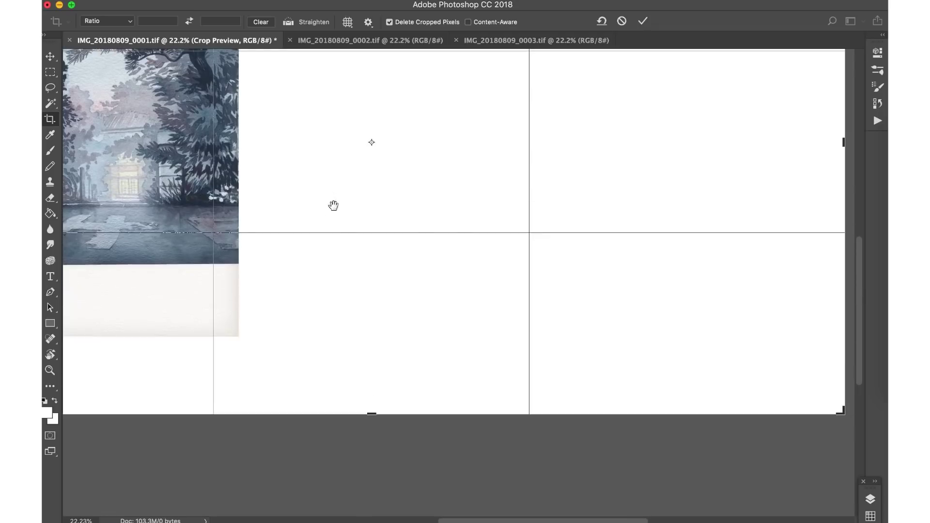
scroll(355, 313, up, 5)
scroll(355, 313, up, 3)
drag(407, 138, 409, 121)
click(349, 262)
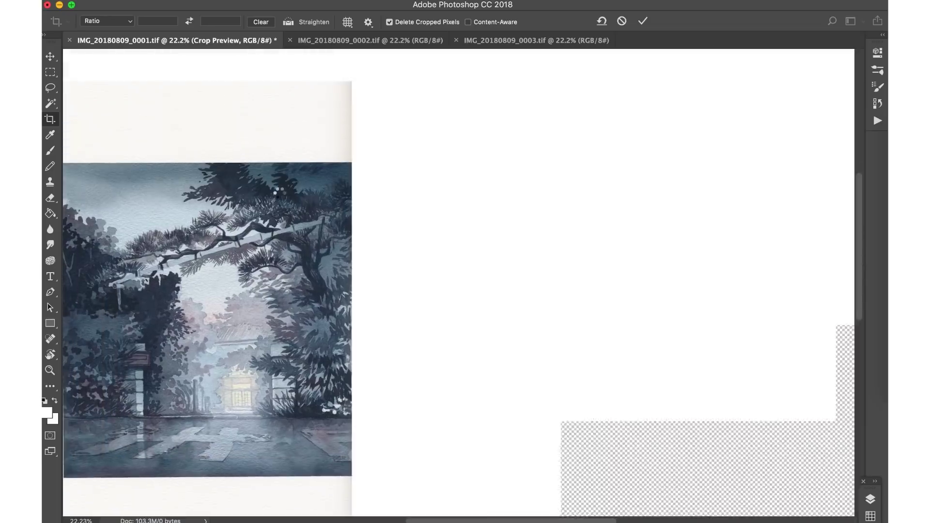
key(z)
key(super+0)
Move the phone-booth scan 0002 into the 0001 document as Layer 1, right of the gate painting
click(312, 41)
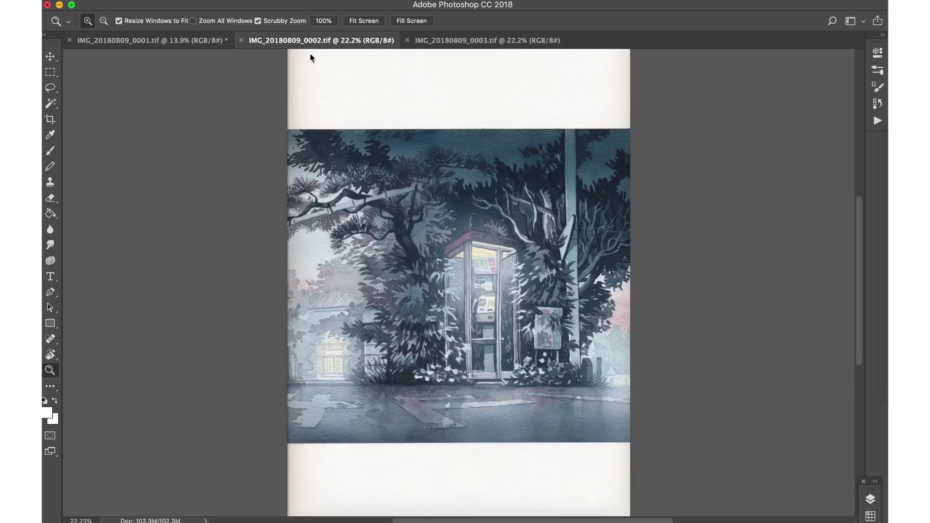
drag(313, 47, 363, 123)
key(v)
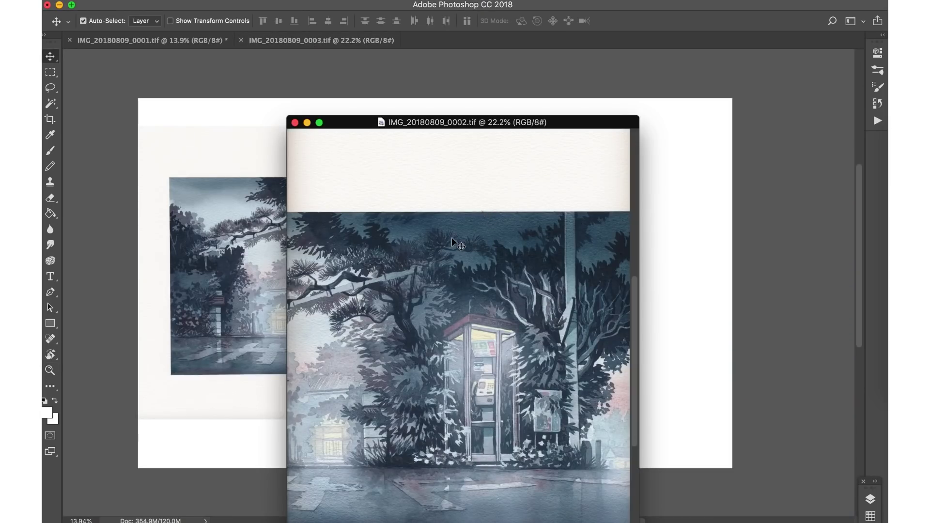
click(234, 164)
drag(248, 191, 279, 199)
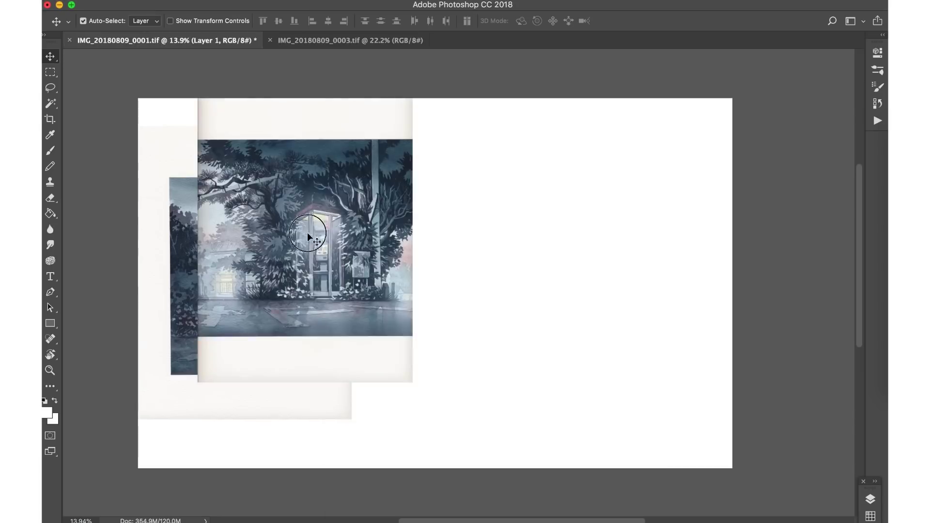
drag(311, 239, 387, 275)
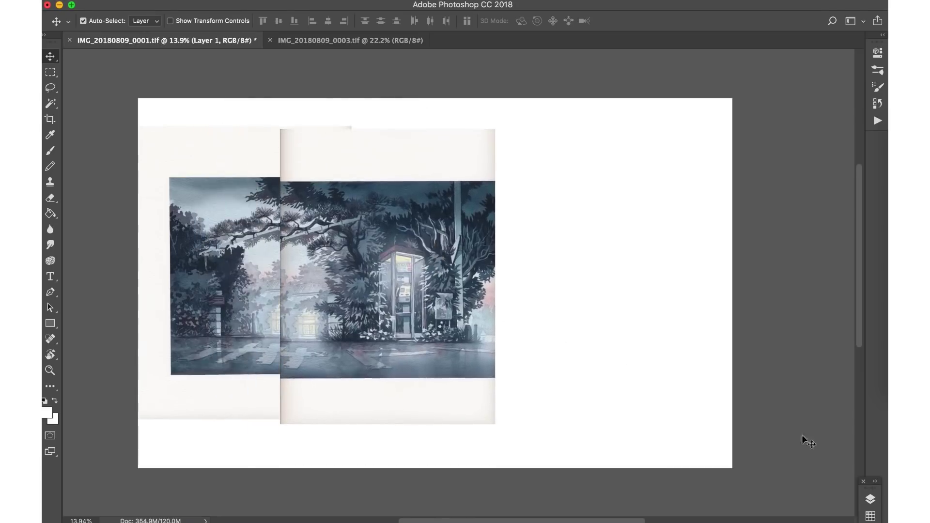
click(870, 500)
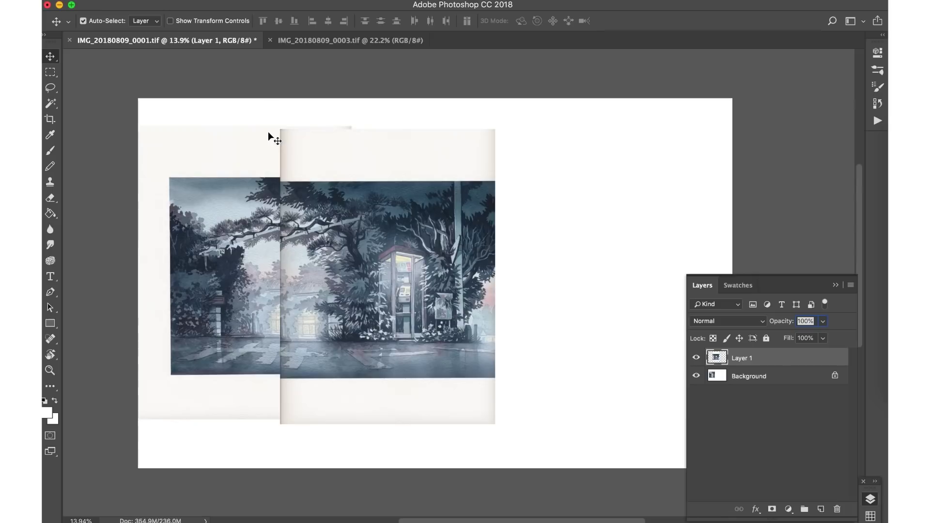
Delete a narrow strip from Layer 1's left edge with a rectangular selection
key(m)
drag(272, 120, 301, 435)
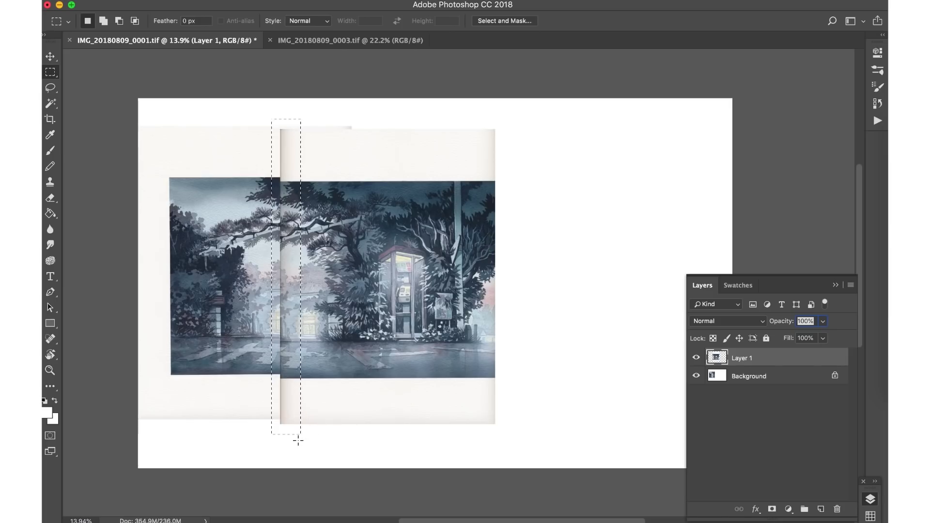
key(Delete)
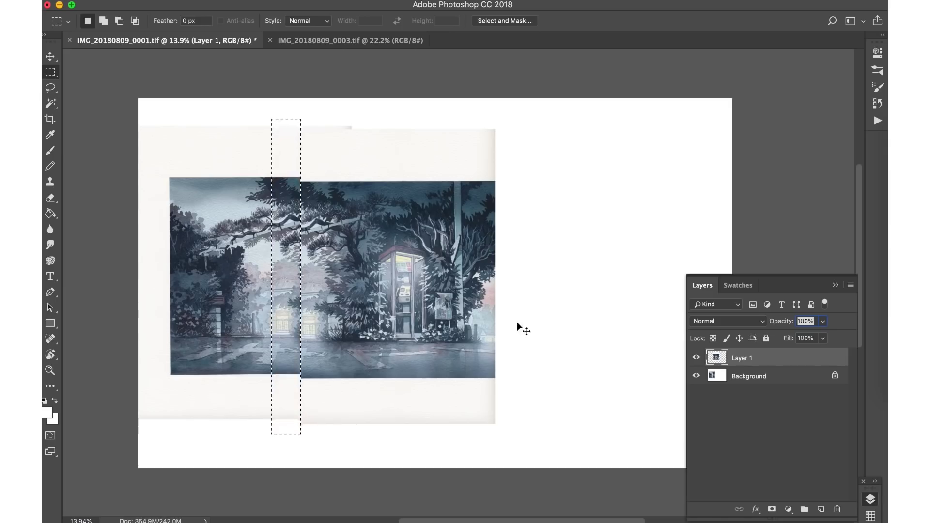
Convert Layer 1 to a smart object and slide it left over the gate painting
right_click(757, 362)
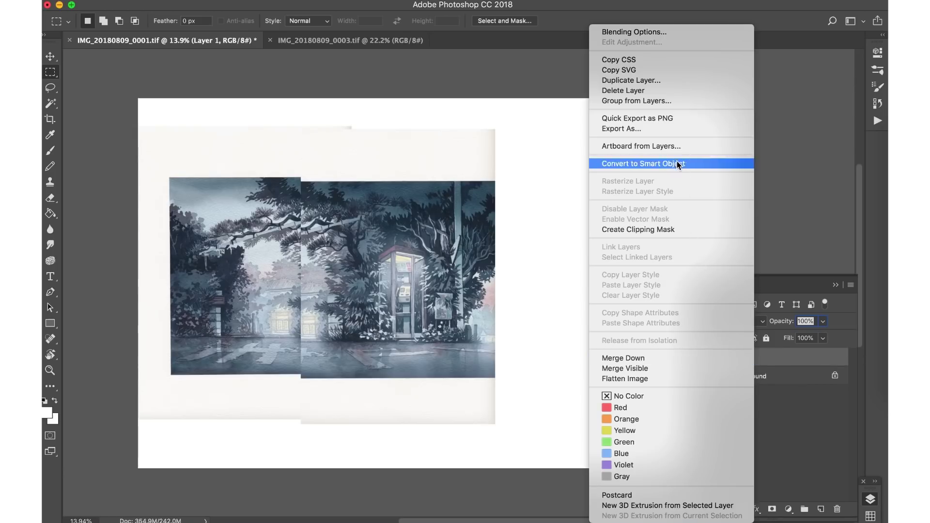
click(679, 165)
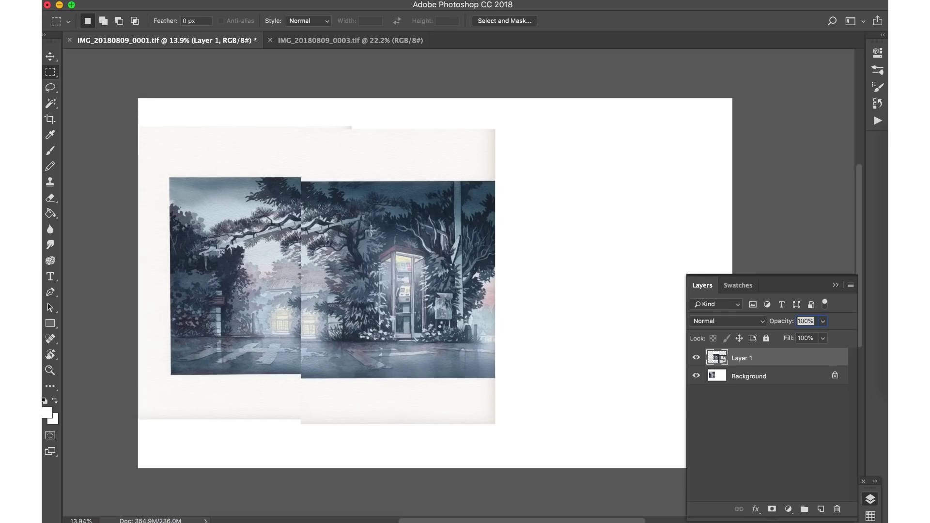
key(v)
drag(350, 250, 324, 247)
Set Layer 1 to 50% opacity and zoom in on the overlapping treetops
text(50)
key(Return)
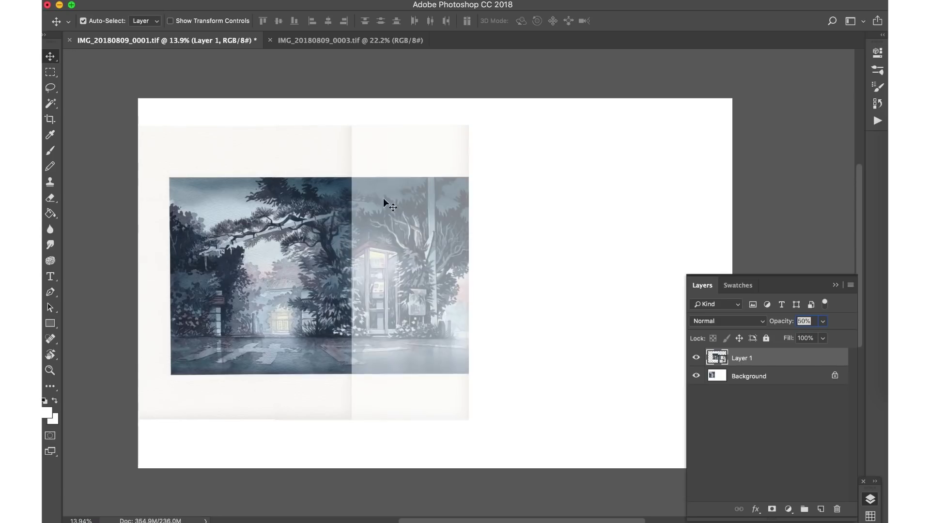
key(z)
drag(347, 179, 474, 149)
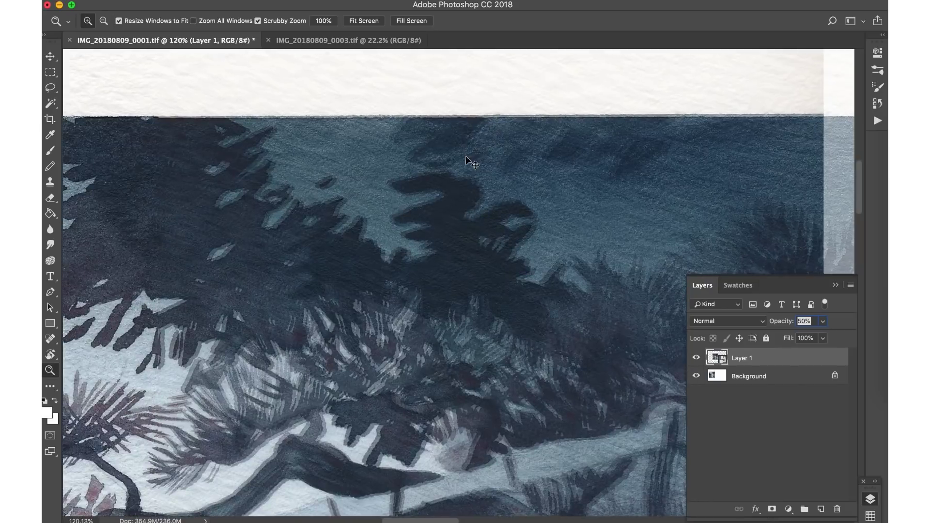
Free-transform Layer 1, shifting it a few pixels left and one up to align the treetops
key(ctrl+t)
drag(457, 200, 450, 205)
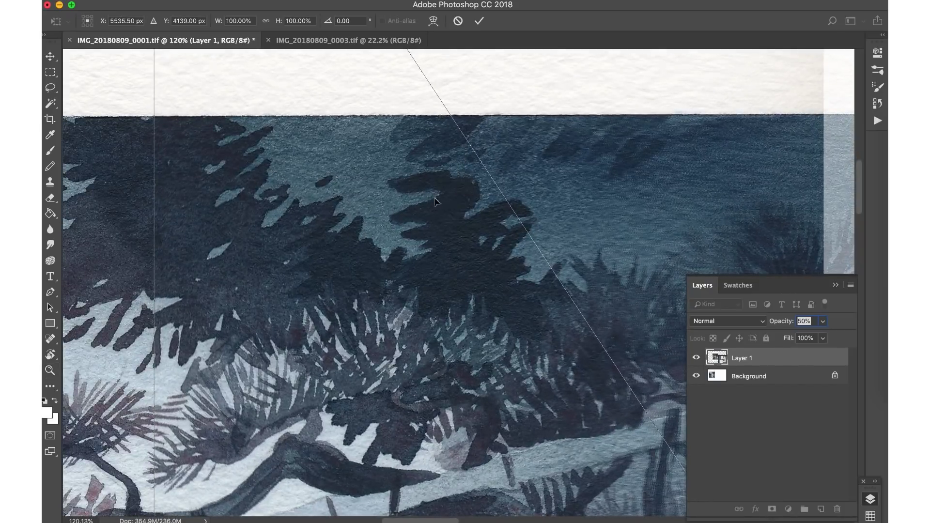
alt+click(394, 181)
drag(249, 180, 245, 180)
key(Return)
key(z)
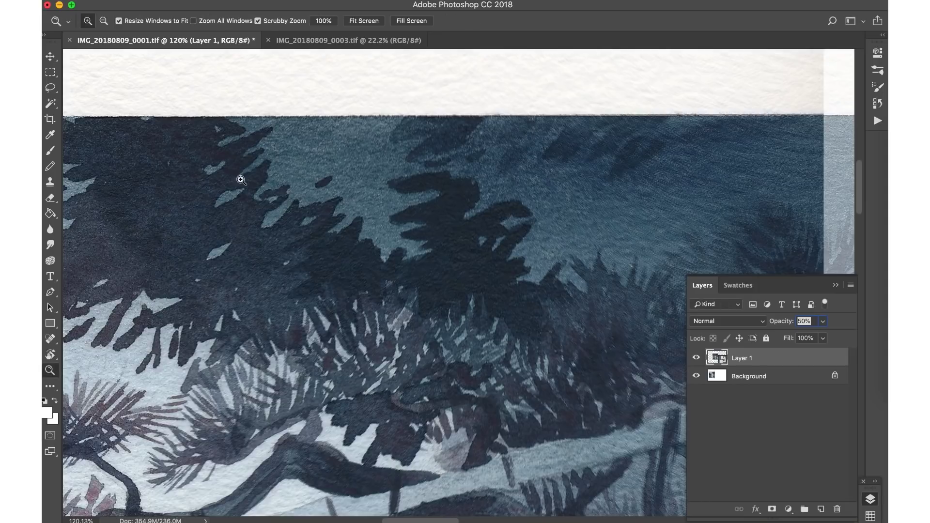
key(ctrl+t)
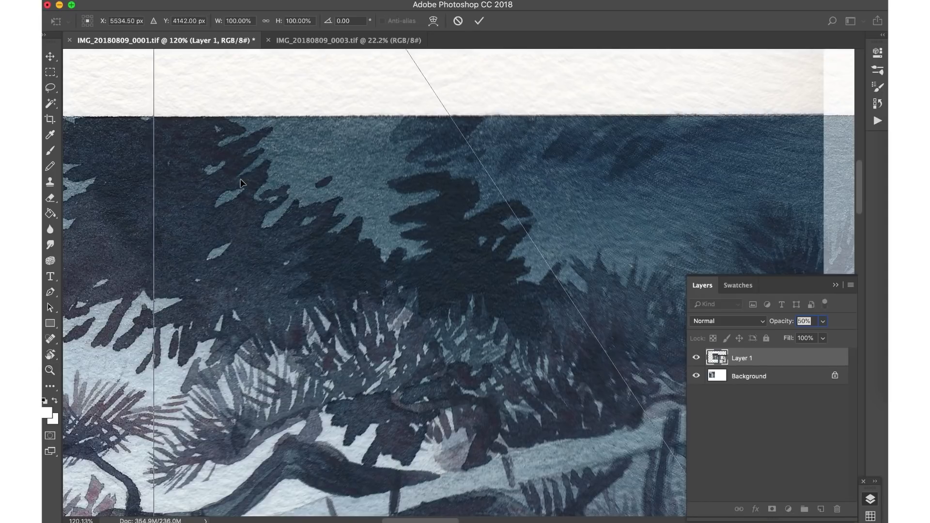
key(Up)
key(Up)
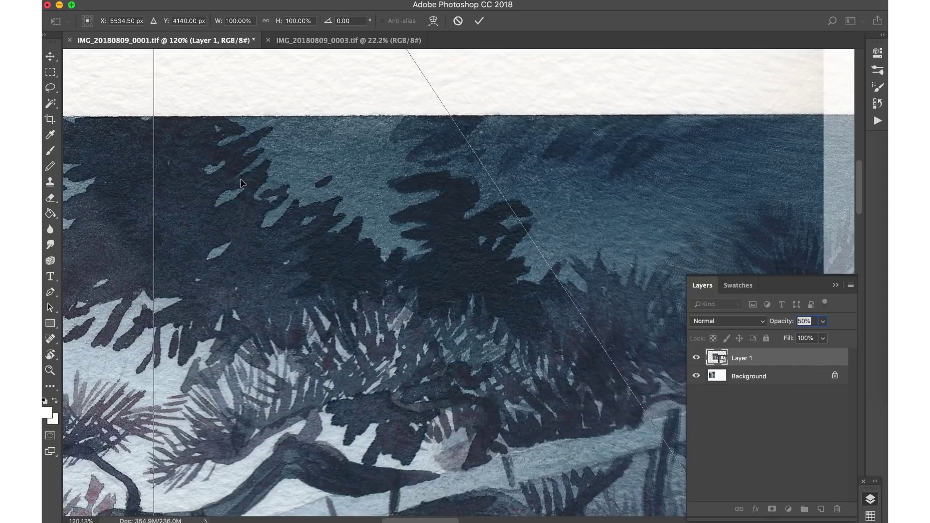
Rotate Layer 1 by -0.12° to match the background, commit, and zoom out to the whole painting
click(217, 170)
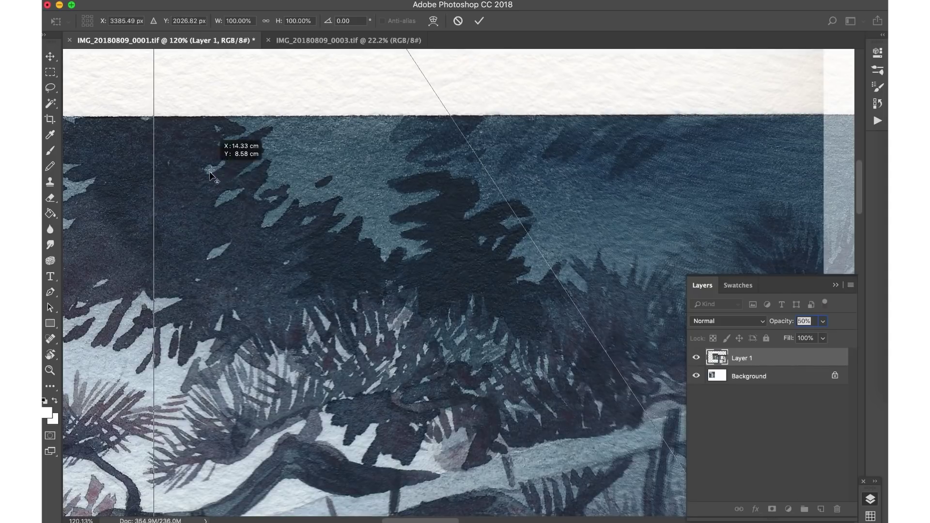
scroll(297, 230, down, 2)
scroll(296, 228, down, 10)
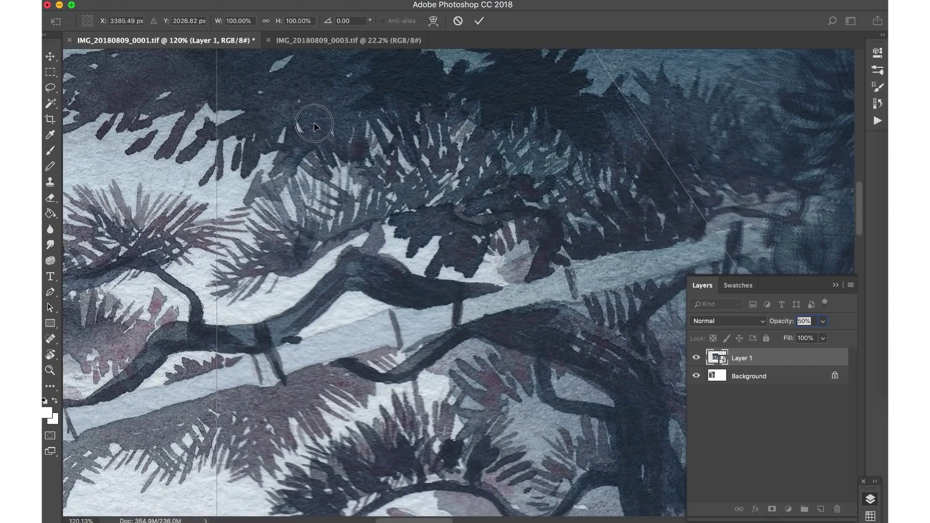
scroll(321, 222, down, 10)
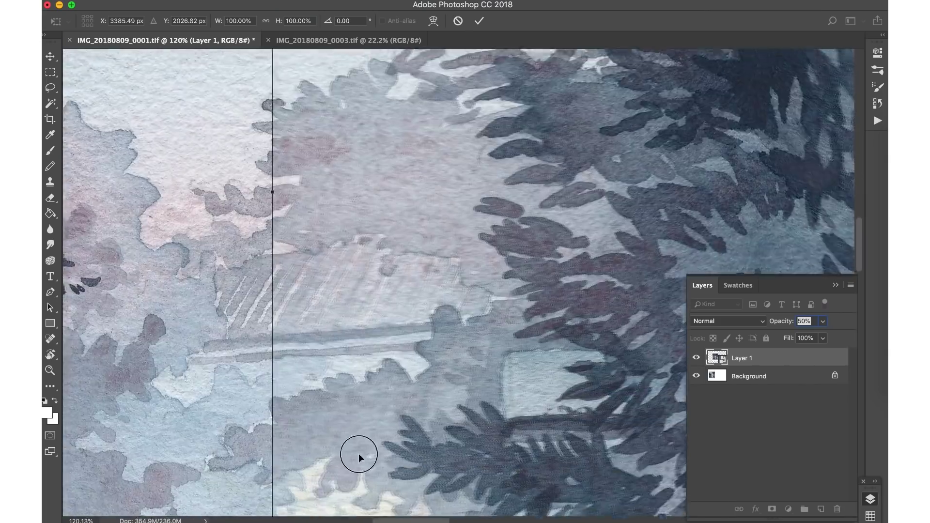
scroll(379, 226, down, 8)
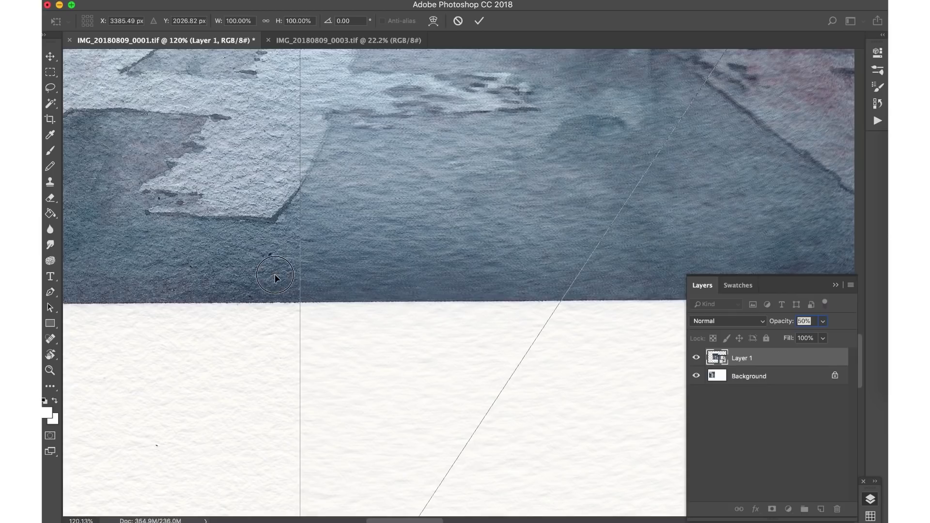
drag(275, 278, 274, 285)
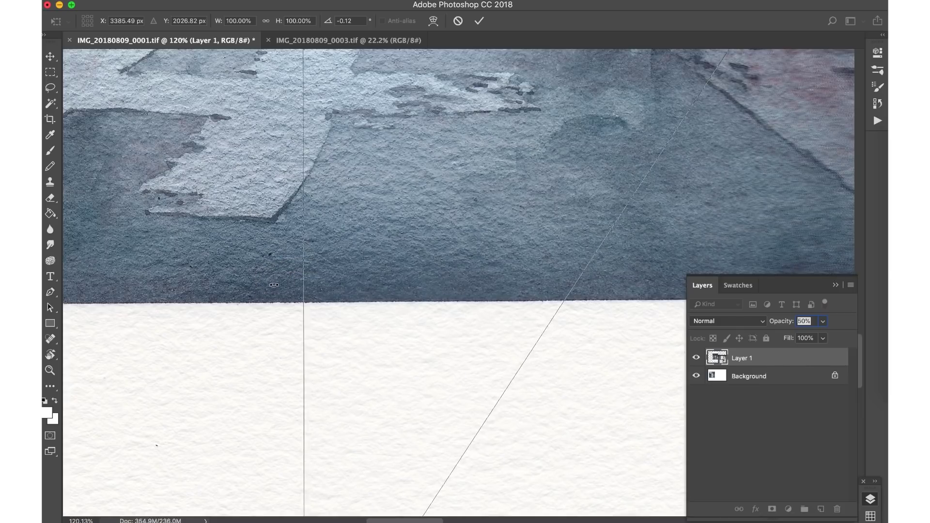
key(Return)
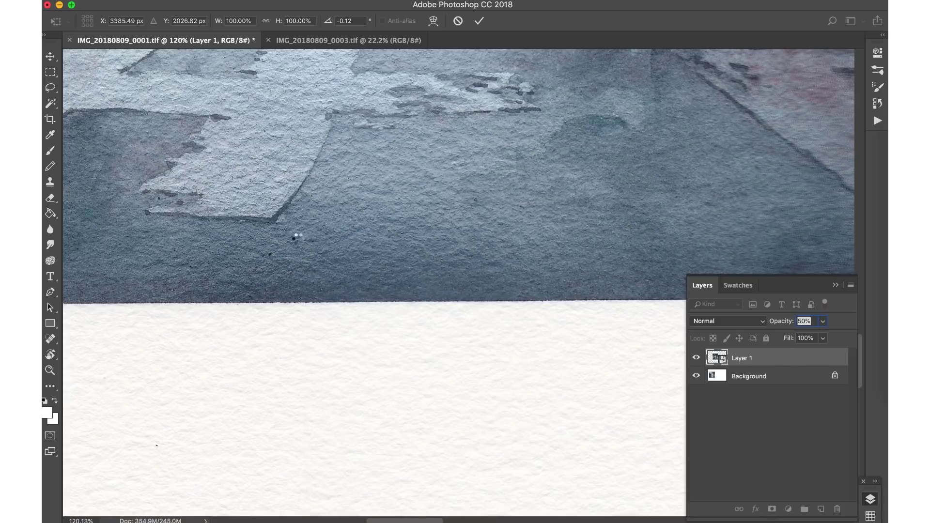
key(z)
mouse_move(342, 262)
mouse_down()
mouse_move(305, 284)
mouse_move(264, 284)
mouse_move(288, 272)
mouse_up()
scroll(315, 231, up, 5)
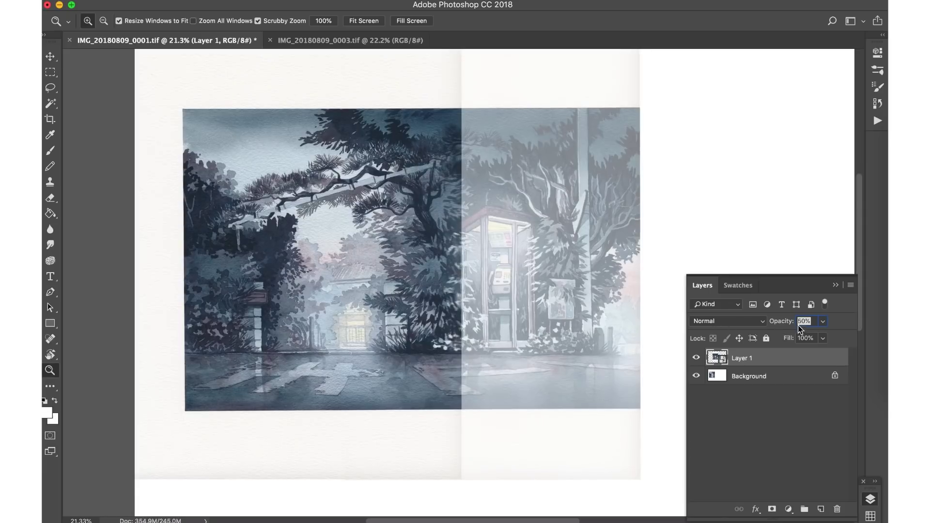
Raise Layer 1 to 100% opacity, add a white layer mask, and hide the Background layer
click(822, 322)
drag(822, 337, 862, 341)
click(725, 392)
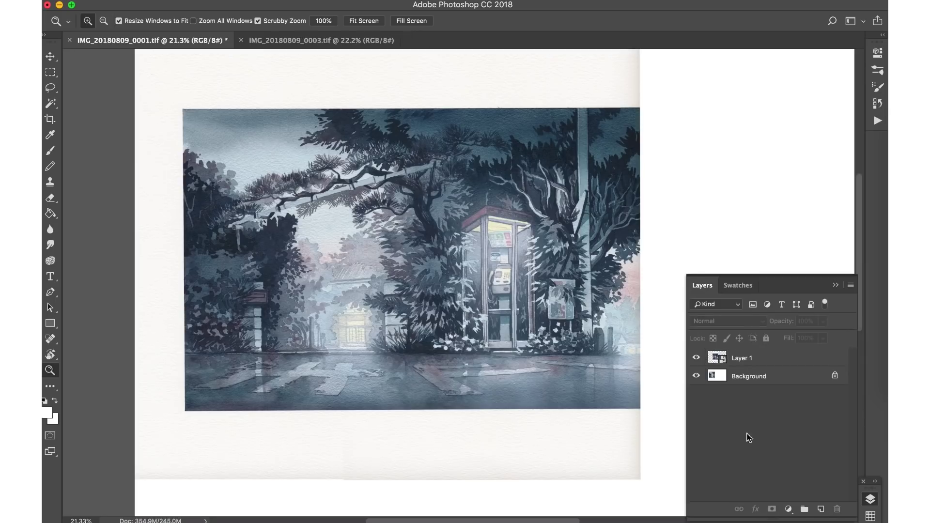
click(760, 366)
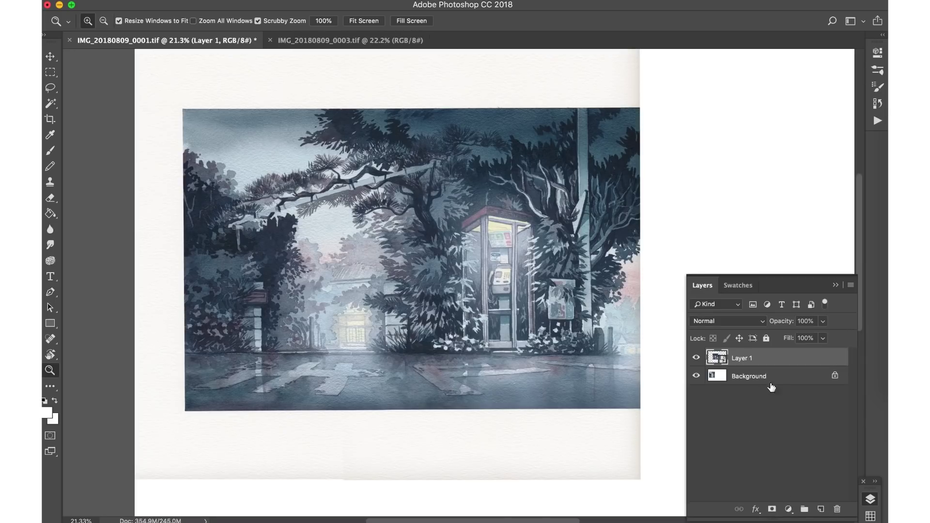
click(772, 509)
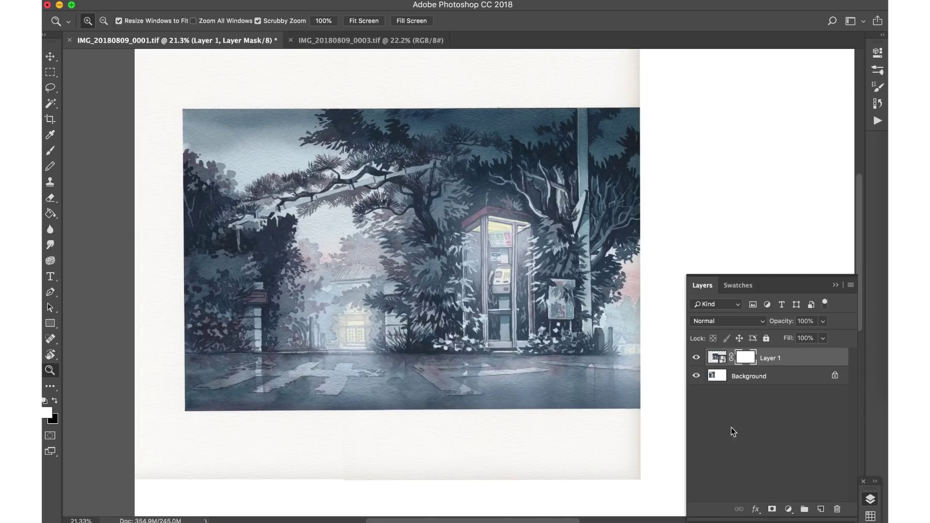
click(696, 377)
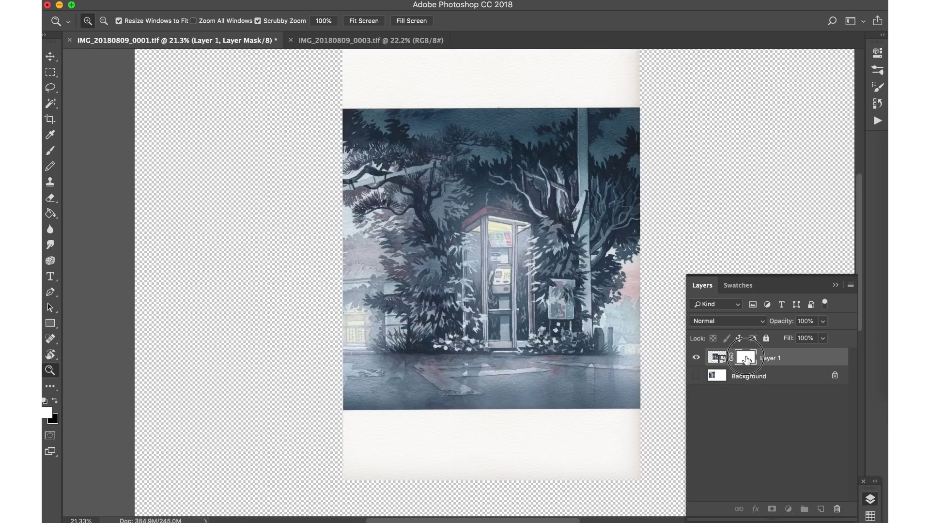
Try a 70 px watercolour brush in black with a test stroke on Layer 1's mask
key(b)
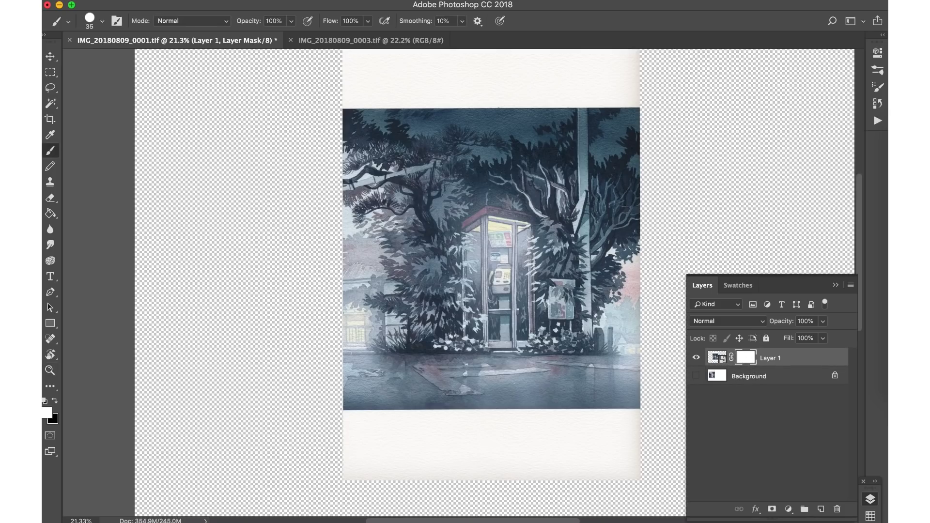
click(878, 72)
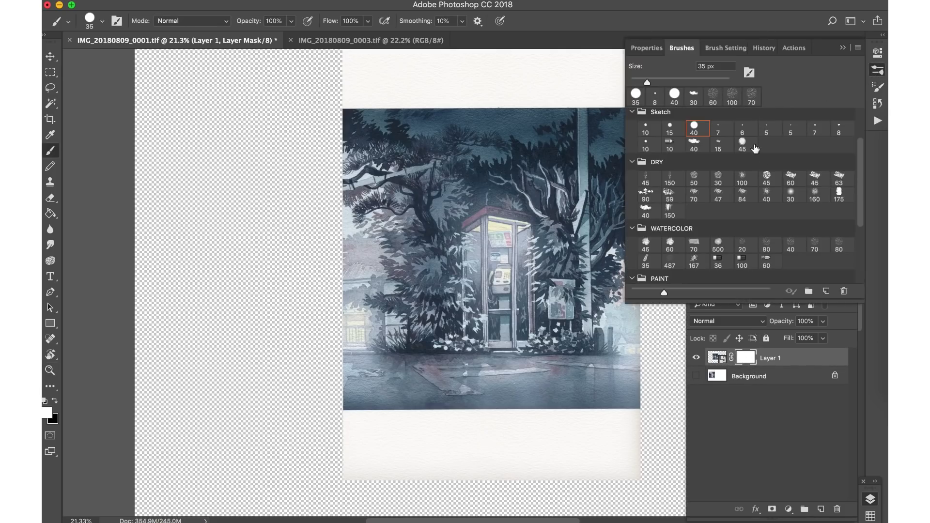
click(814, 247)
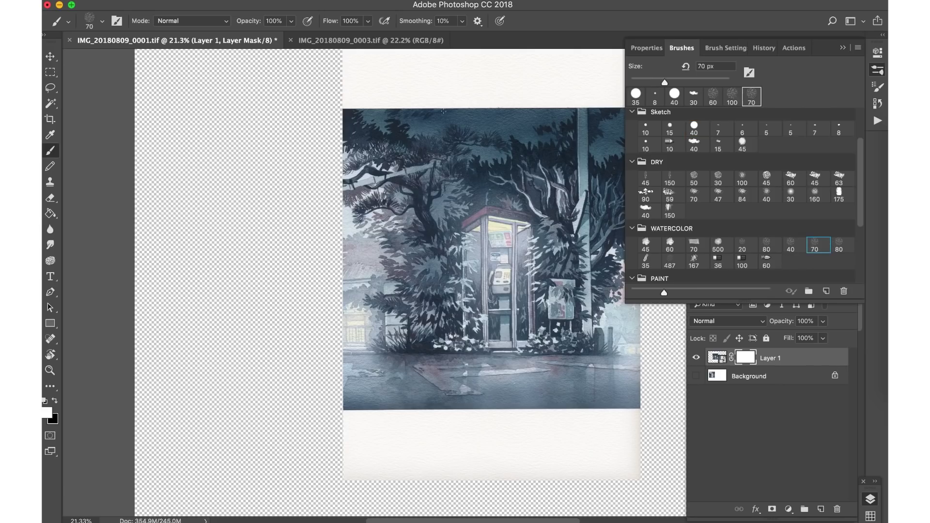
key(bracketright)
key(bracketright)
key(bracketright)
key(bracketright)
key(bracketright)
key(bracketright)
key(bracketright)
key(x)
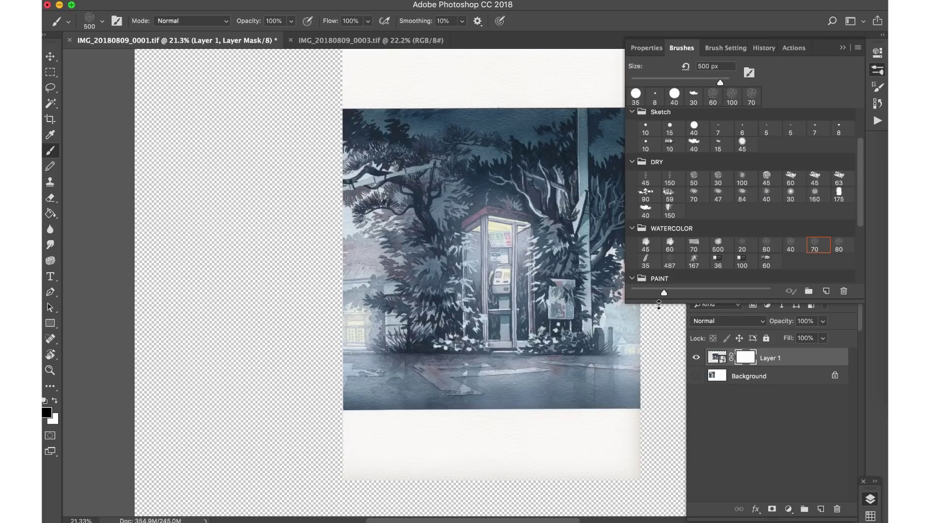
alt+click(744, 358)
mouse_move(420, 206)
mouse_down()
mouse_move(426, 202)
mouse_move(432, 224)
mouse_move(446, 221)
mouse_up()
key(super+z)
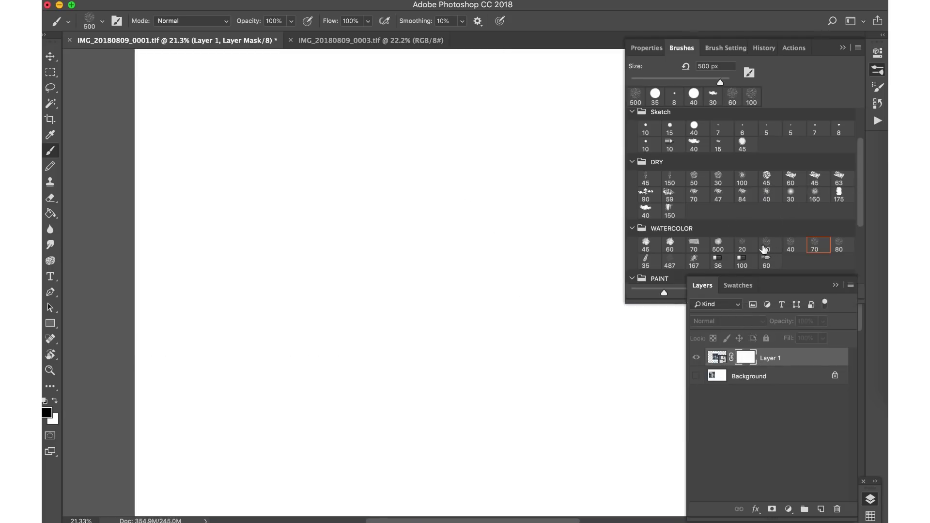
Switch to the Watercolor 80 brush at 250 px, test it, and return to Layer 1's view
click(766, 245)
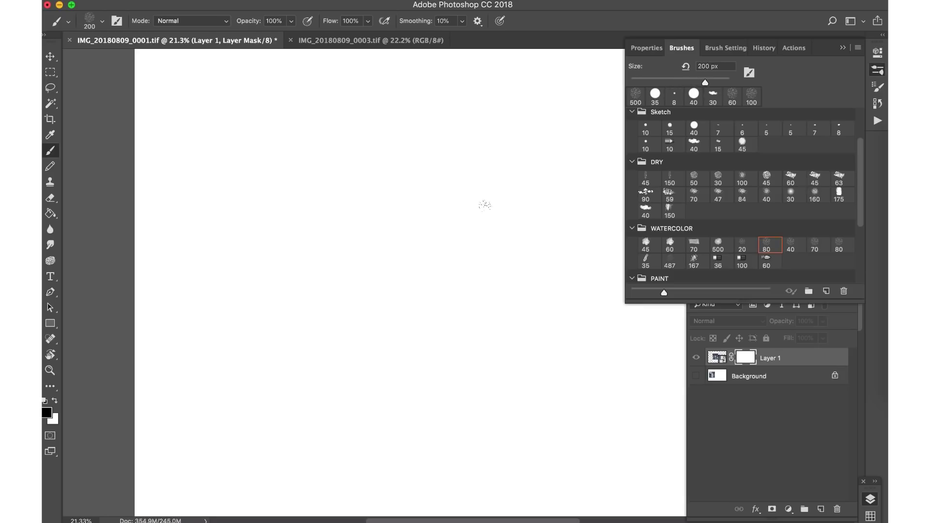
key(bracketright)
mouse_move(485, 205)
mouse_down()
mouse_move(528, 206)
mouse_move(532, 216)
mouse_up()
key(super+z)
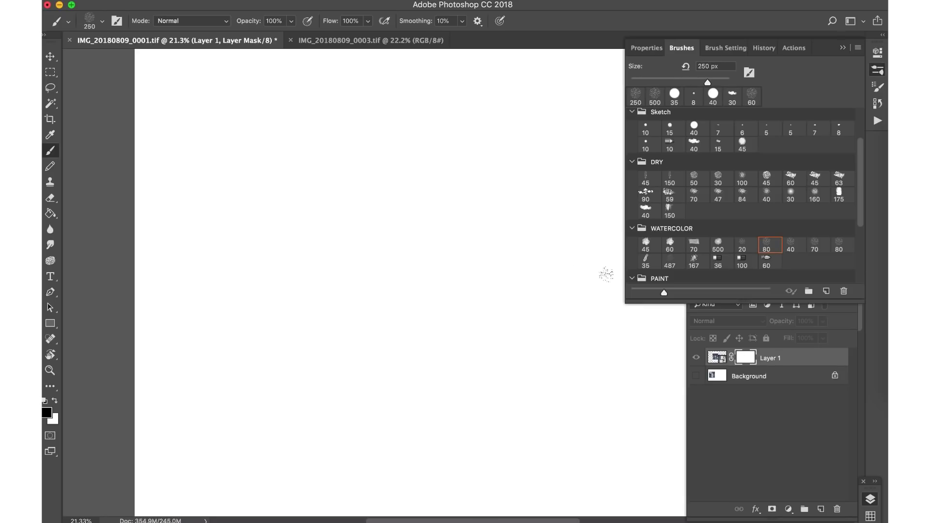
click(726, 361)
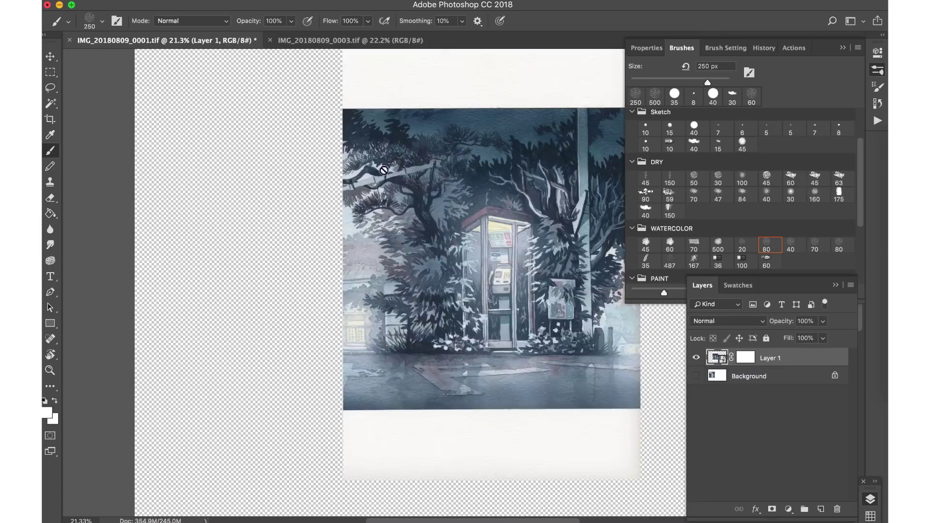
Paint a ragged black watercolour stroke down the left edge on Layer 1's mask, then view the mask alone
click(745, 358)
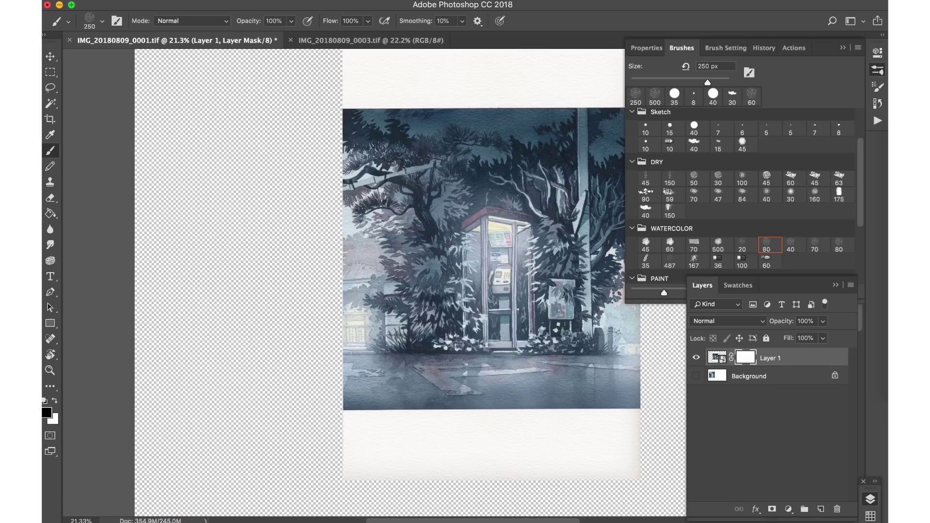
mouse_move(344, 85)
mouse_down()
mouse_move(356, 320)
mouse_move(338, 420)
mouse_move(340, 478)
mouse_move(316, 307)
mouse_move(336, 47)
mouse_move(314, 189)
mouse_move(325, 493)
mouse_up()
scroll(332, 49, up, 2)
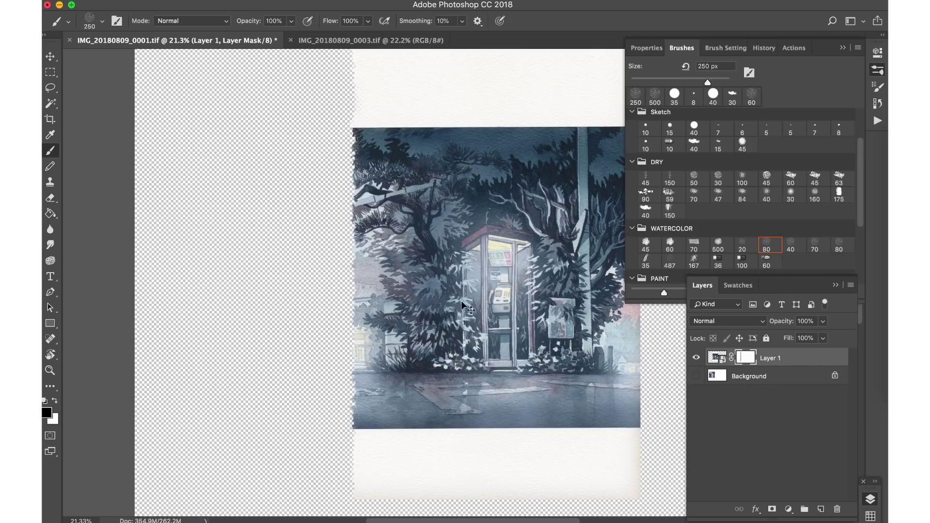
key(super+z)
mouse_move(344, 98)
mouse_down()
mouse_move(329, 251)
mouse_move(325, 473)
mouse_move(316, 297)
mouse_move(327, 73)
mouse_up()
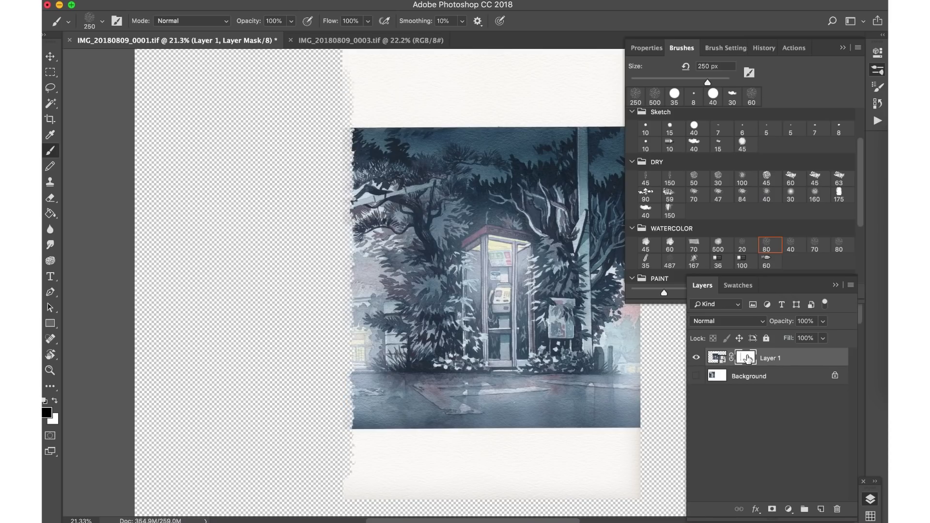
alt+click(747, 358)
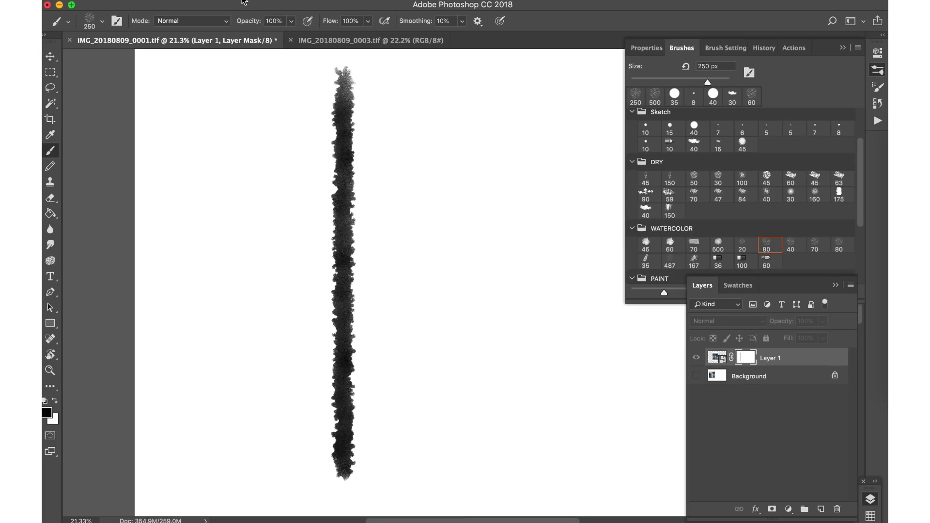
Harden Layer 1's mask stroke with Levels, raising the black input to 101
click(244, 2)
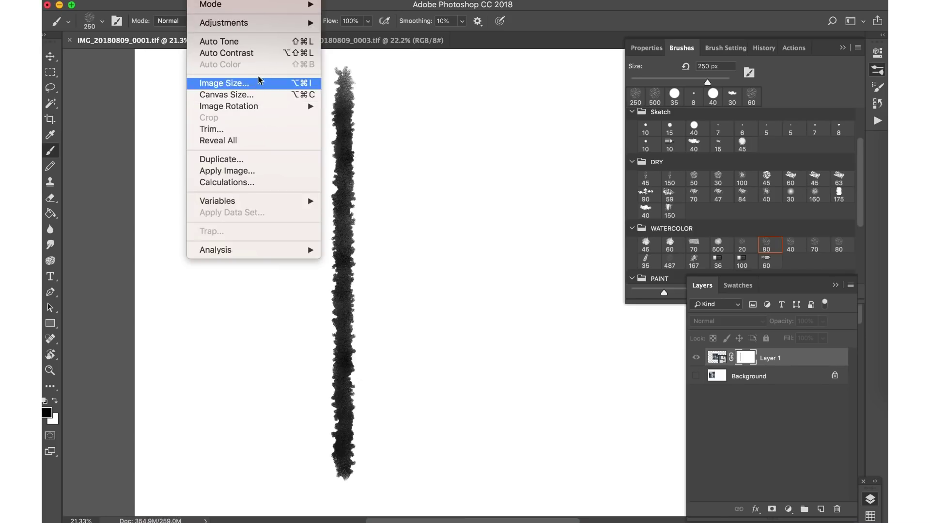
mouse_move(267, 23)
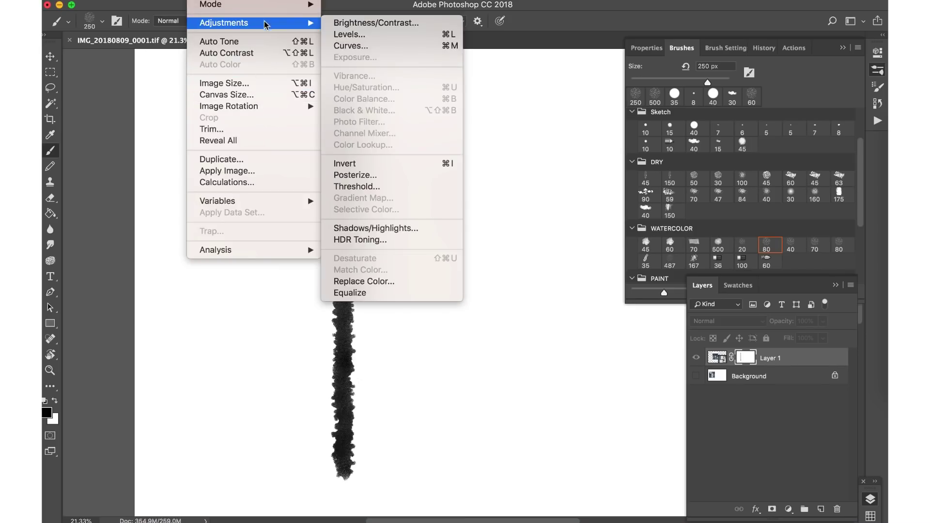
click(352, 35)
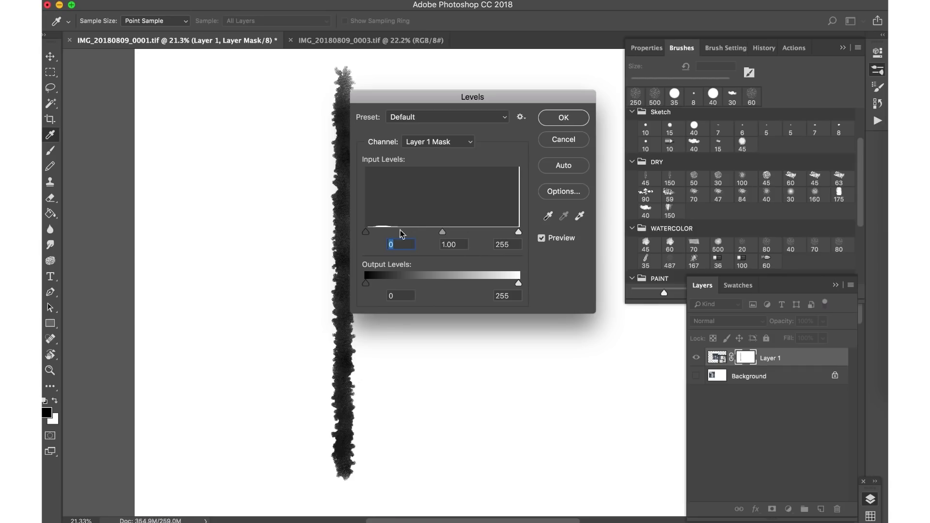
drag(366, 232, 426, 232)
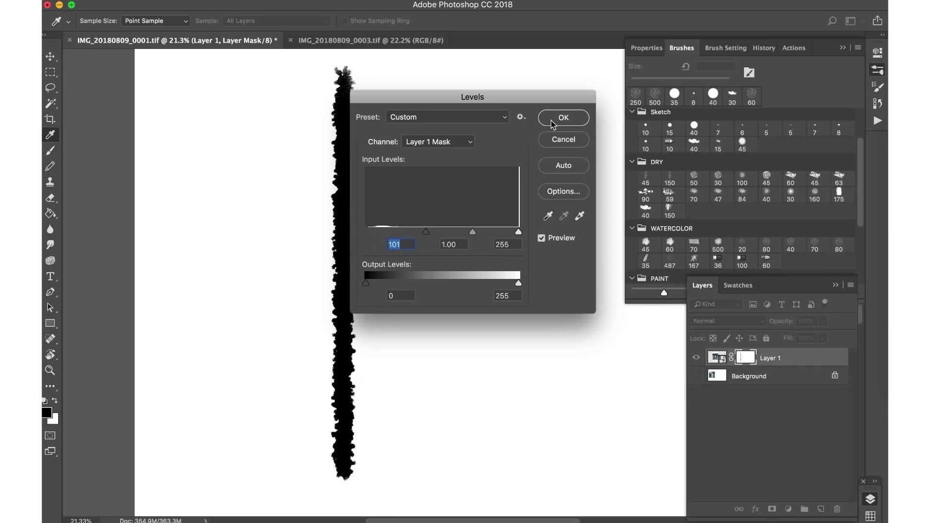
click(559, 119)
Fill the mask area left of the stroke solid black with the Paint Bucket
key(m)
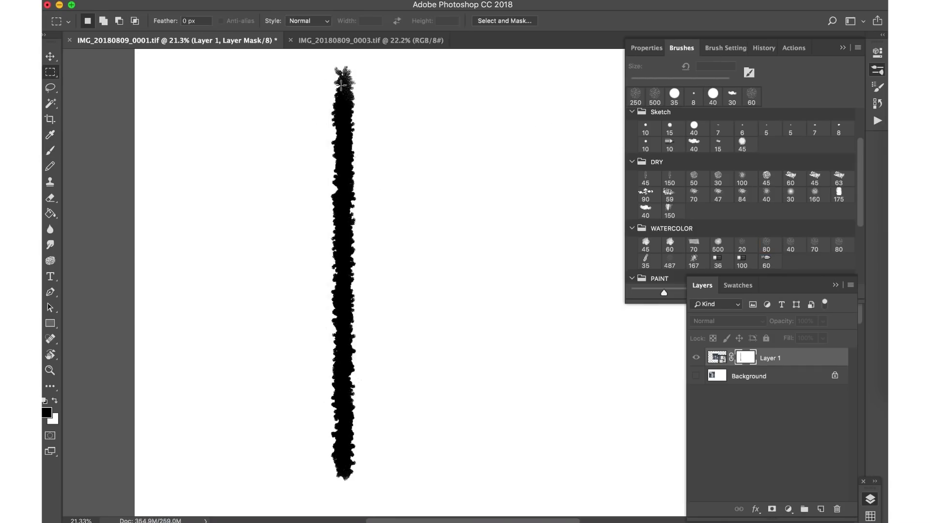
mouse_move(344, 84)
mouse_down()
mouse_move(225, 441)
mouse_move(129, 457)
mouse_up()
key(g)
click(255, 409)
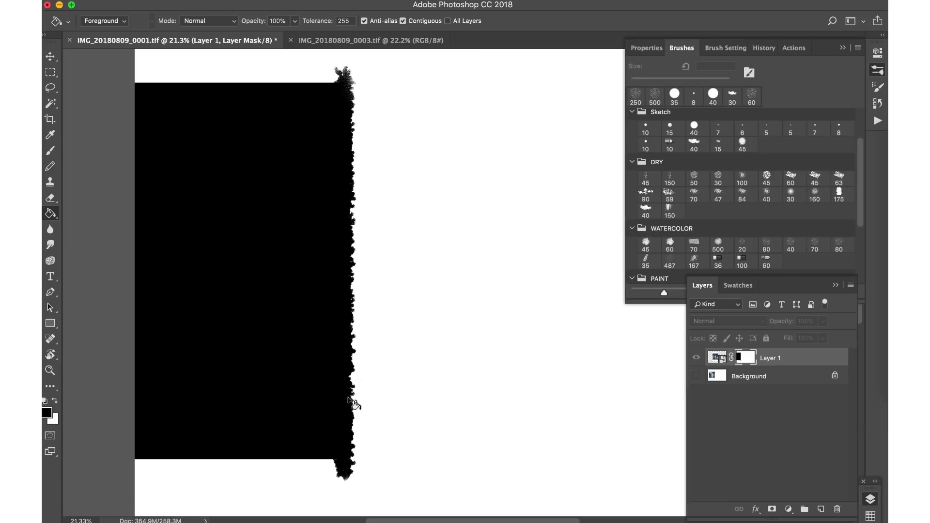
Show the Background painting again and zoom in on the seam
click(716, 358)
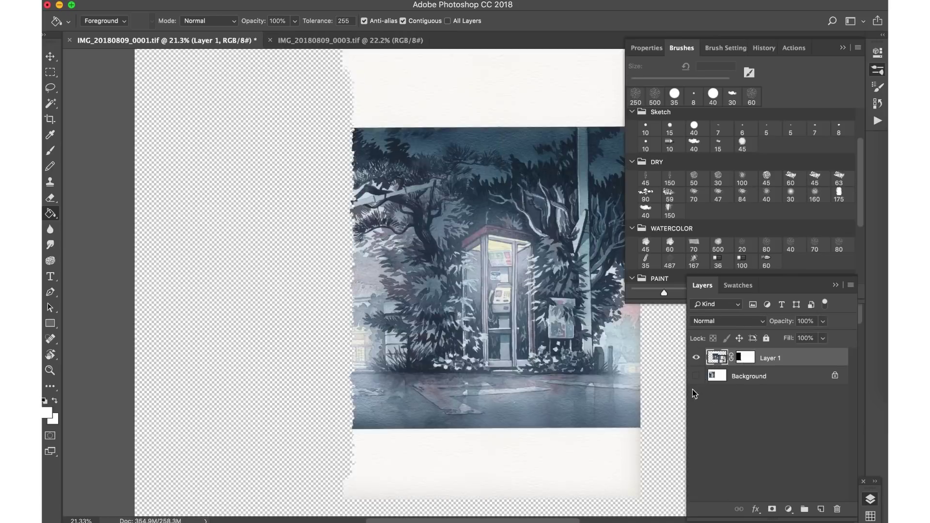
key(z)
drag(357, 285, 436, 296)
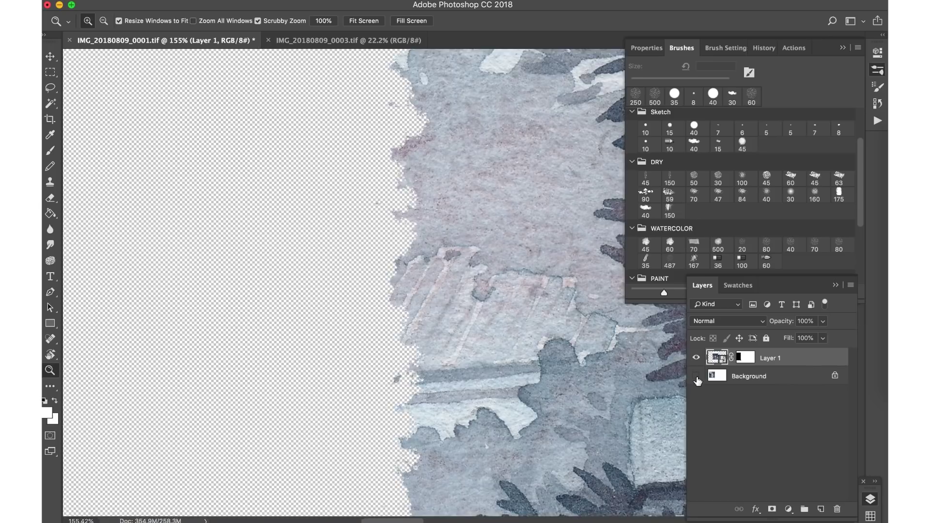
click(697, 377)
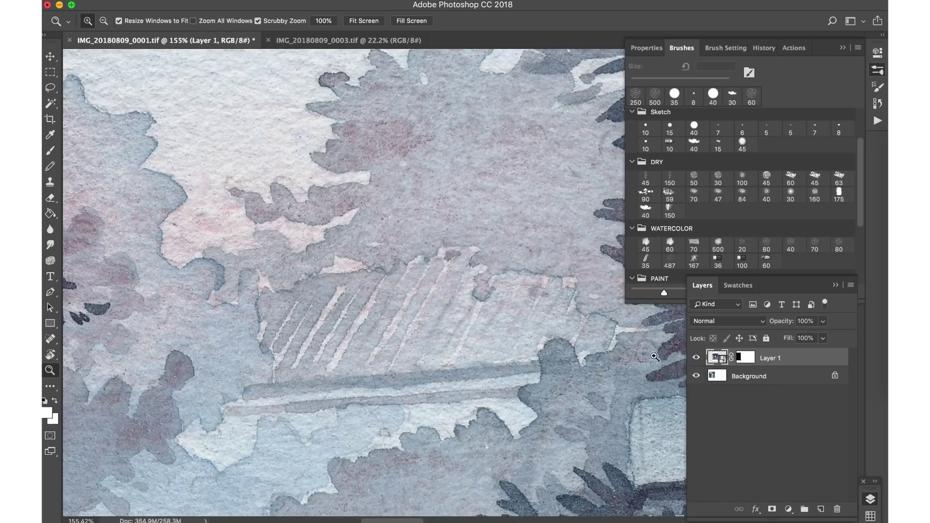
Frame the pine branches and add a new empty Layer 2 beneath Layer 1
drag(457, 210, 457, 332)
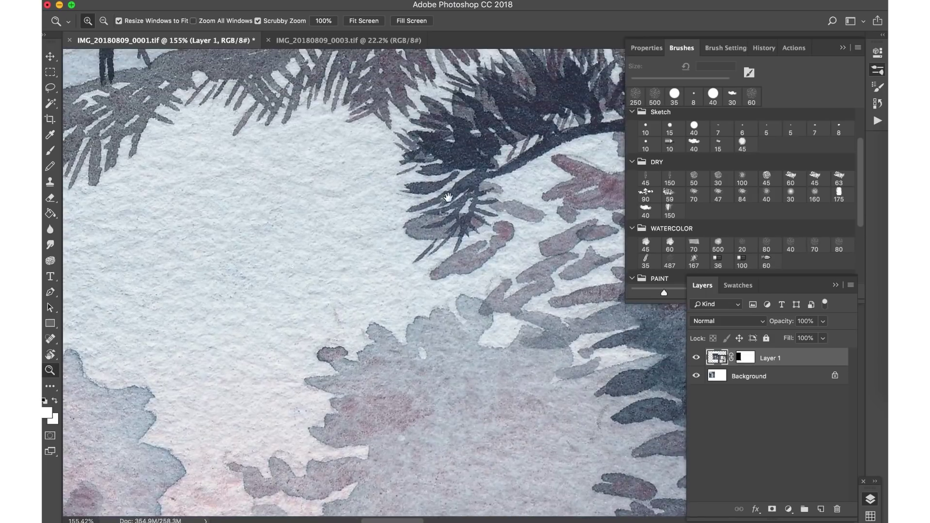
drag(448, 197, 467, 357)
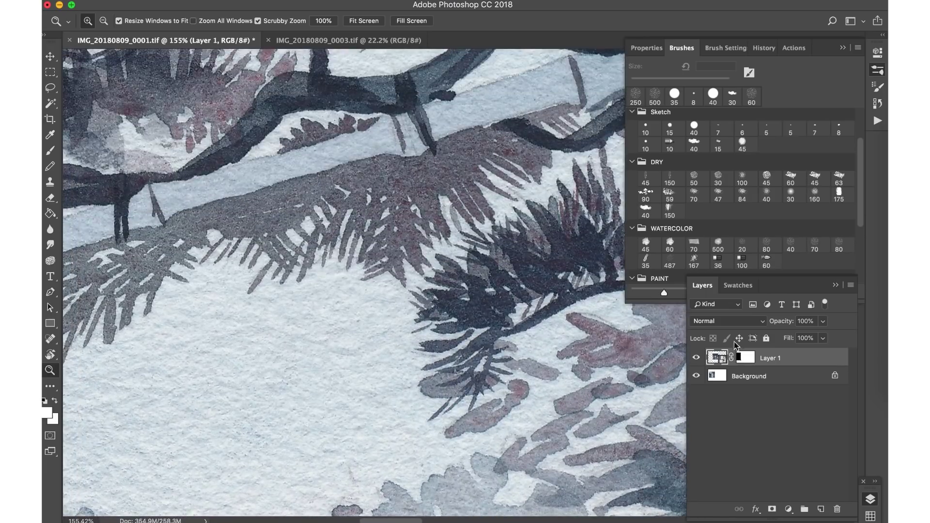
drag(466, 261, 464, 291)
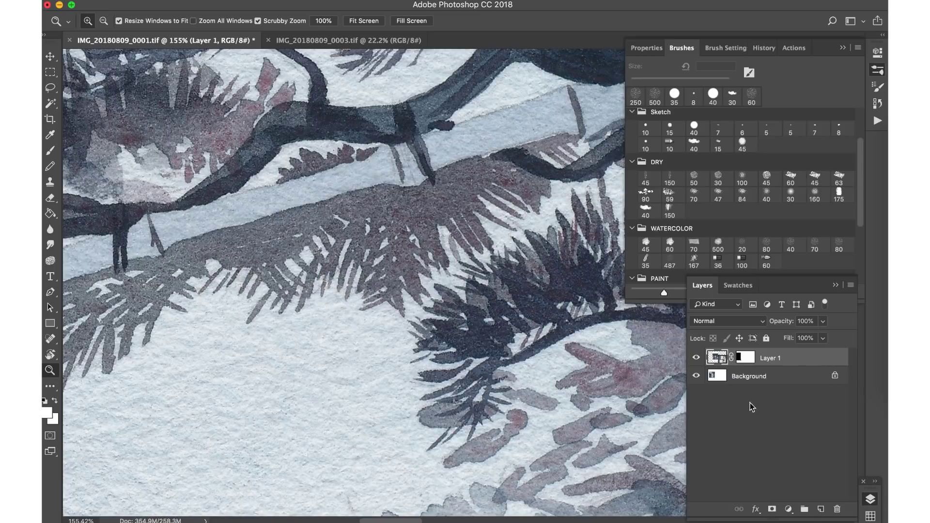
click(821, 510)
drag(718, 359, 711, 385)
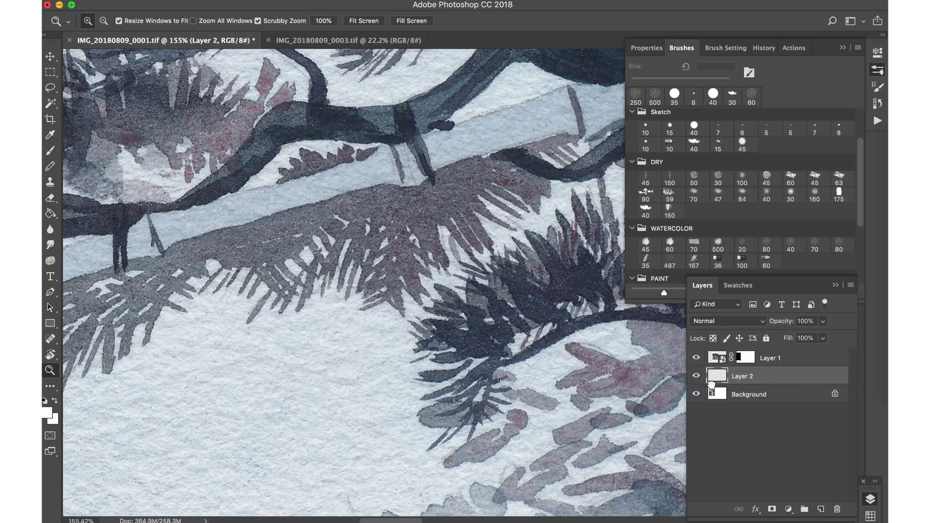
Fill Layer 2 with a dark green foreground colour using the Paint Bucket
key(g)
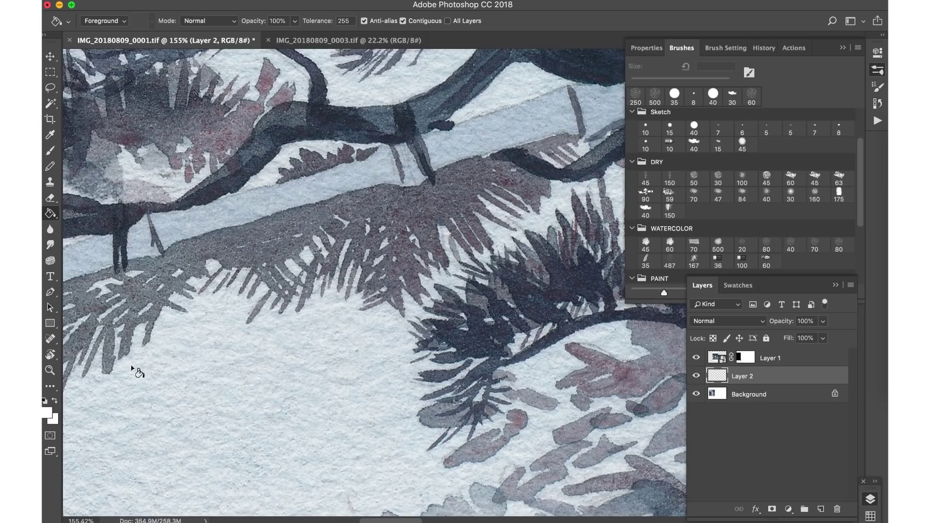
click(53, 418)
click(458, 129)
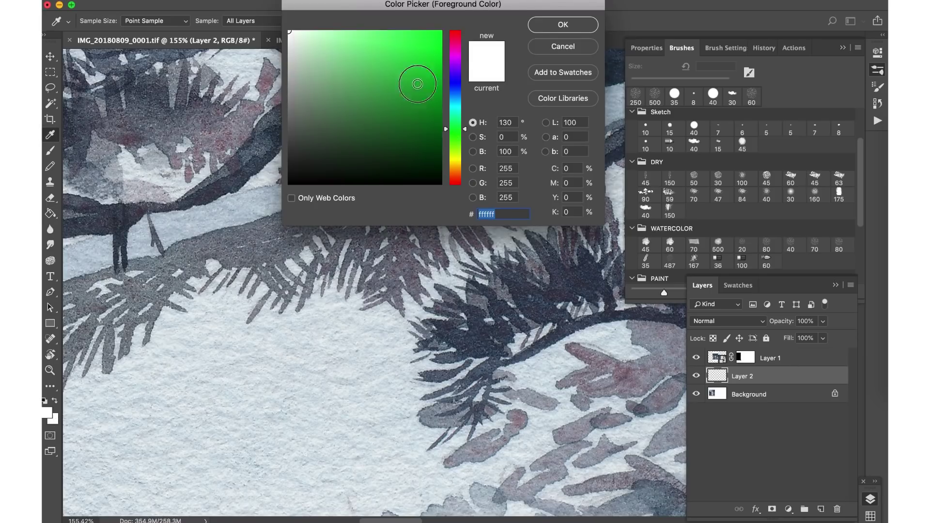
click(420, 128)
key(Return)
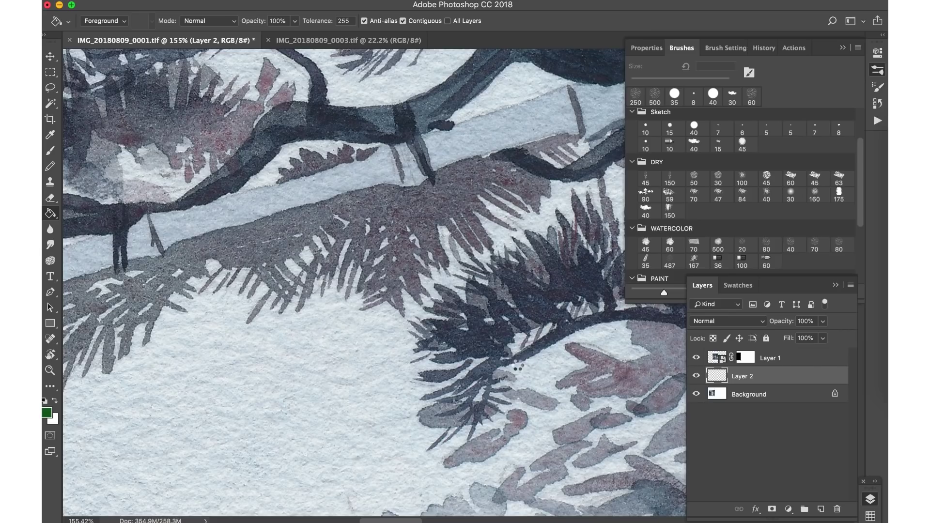
click(517, 375)
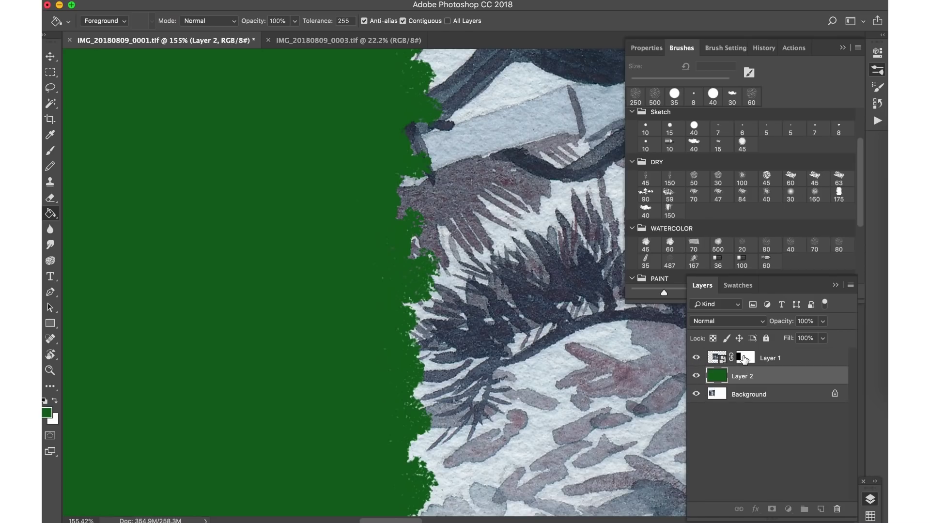
Toggle Layer 1's mask to compare the irregular edge, leave it enabled, and hide Layer 2
shift+click(744, 360)
shift+click(743, 359)
shift+click(744, 359)
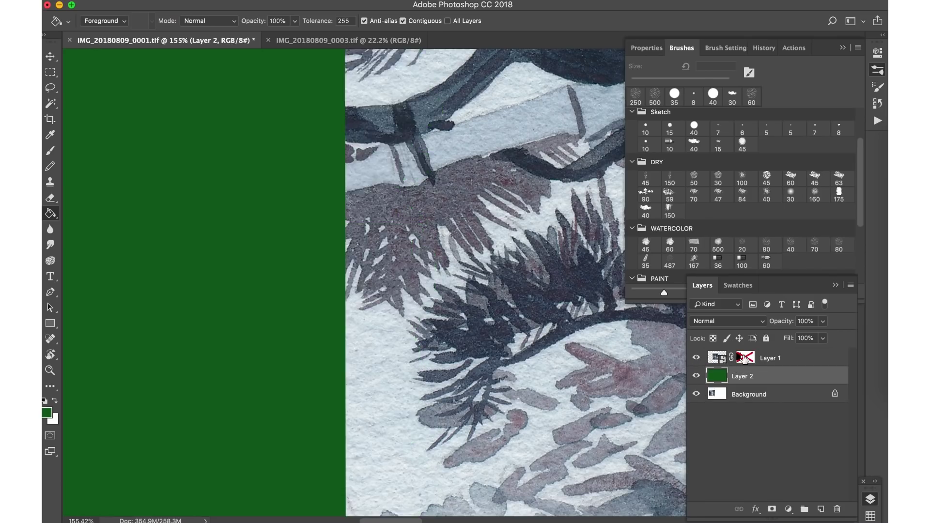
shift+click(744, 360)
shift+click(744, 360)
shift+click(744, 360)
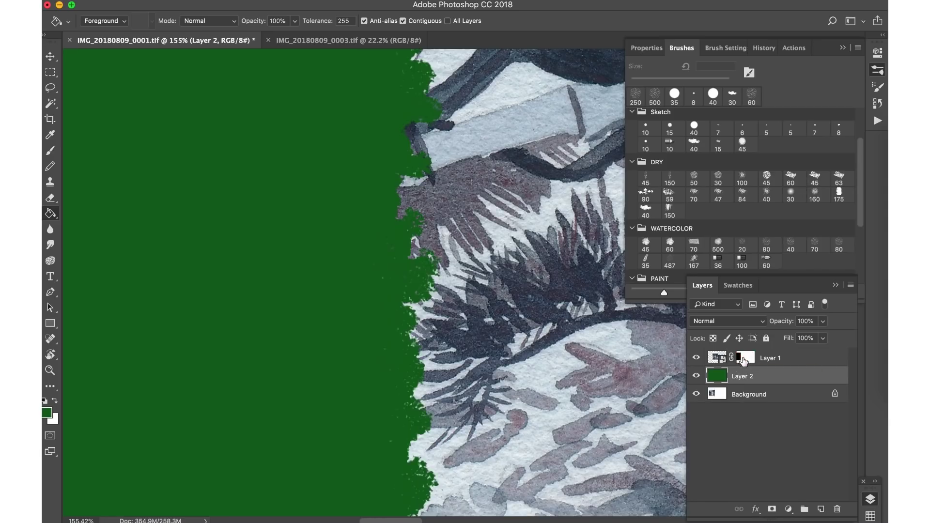
click(696, 377)
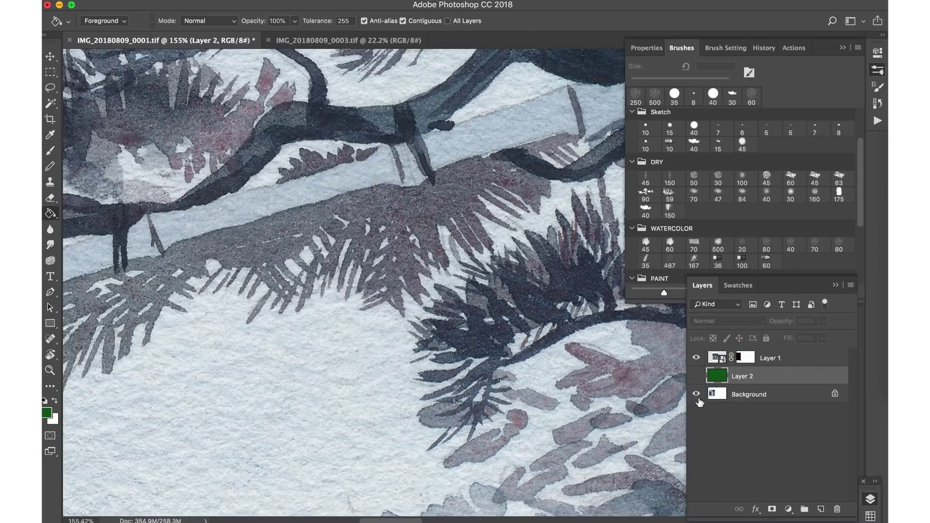
Delete the green Layer 2 and zoom out on the painting
key(Delete)
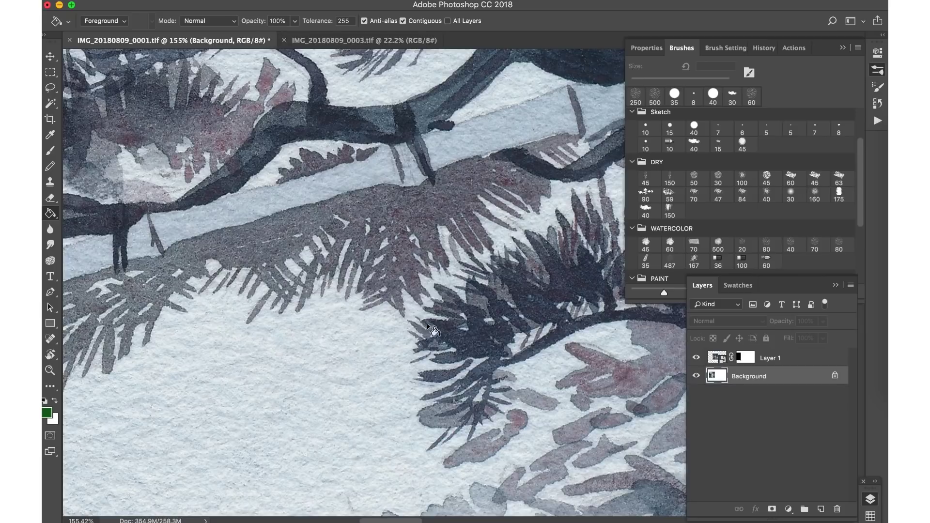
key(z)
mouse_move(439, 330)
mouse_down()
mouse_move(383, 326)
mouse_move(365, 339)
mouse_move(409, 378)
mouse_up()
View the whole painting, then bring IMG_20180809_0003.tif to the front
scroll(395, 332, down, 5)
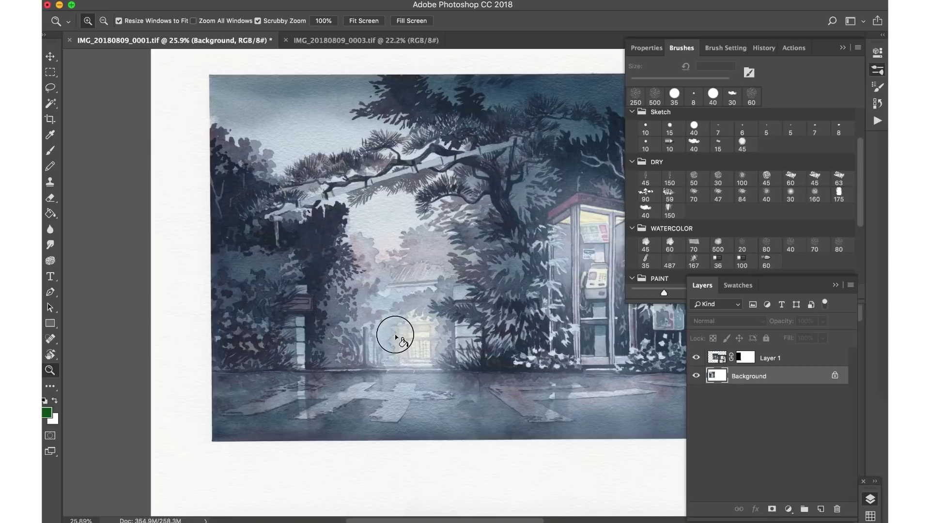
scroll(468, 338, right, 6)
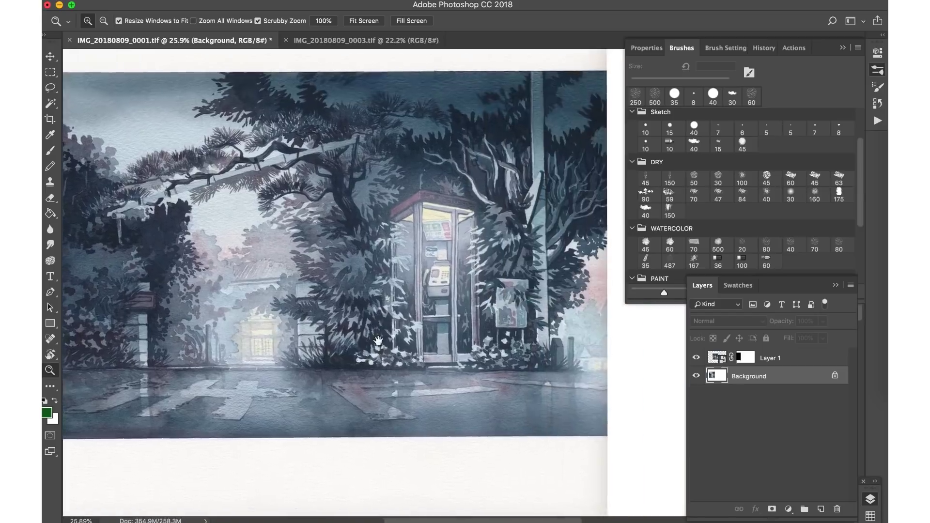
scroll(386, 348, right, 5)
scroll(385, 348, up, 1)
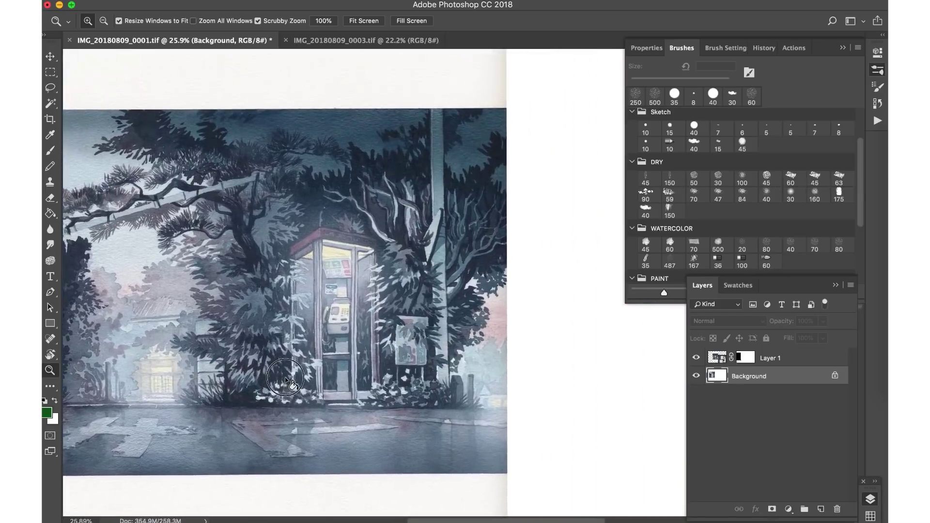
drag(430, 349, 349, 337)
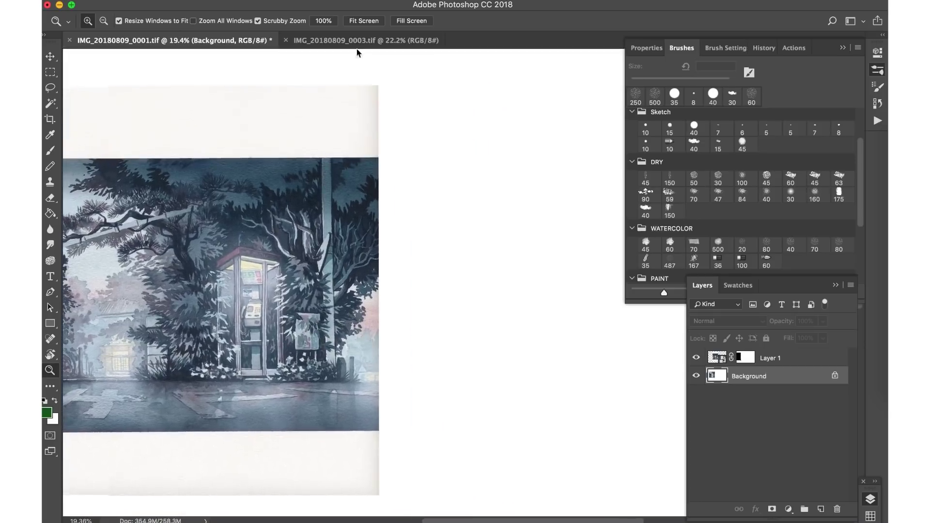
click(342, 39)
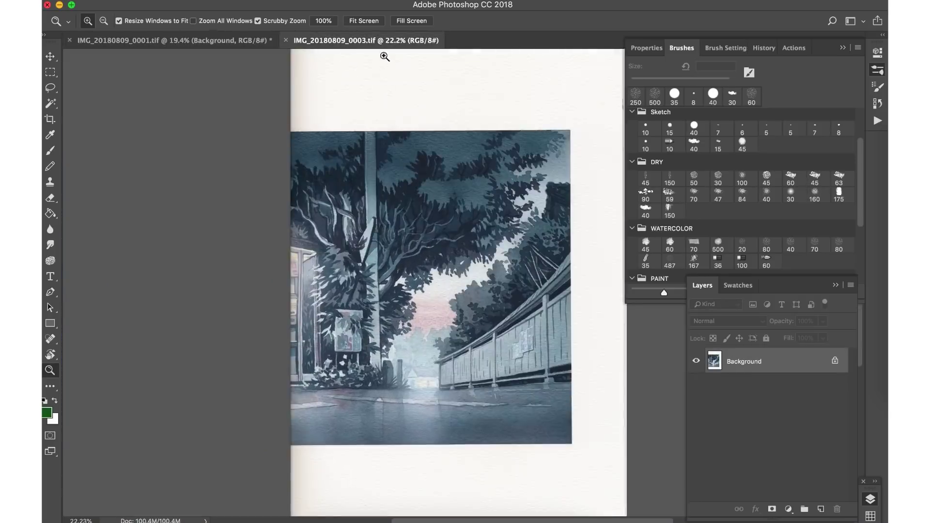
Float the 0003 document and drag its railing scan into the 0001 document
drag(385, 41, 446, 187)
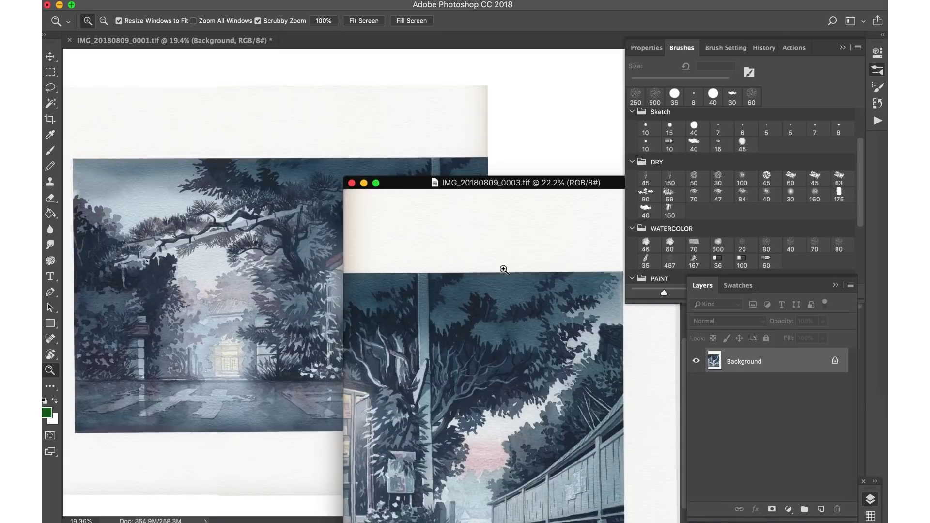
key(v)
drag(499, 334, 394, 141)
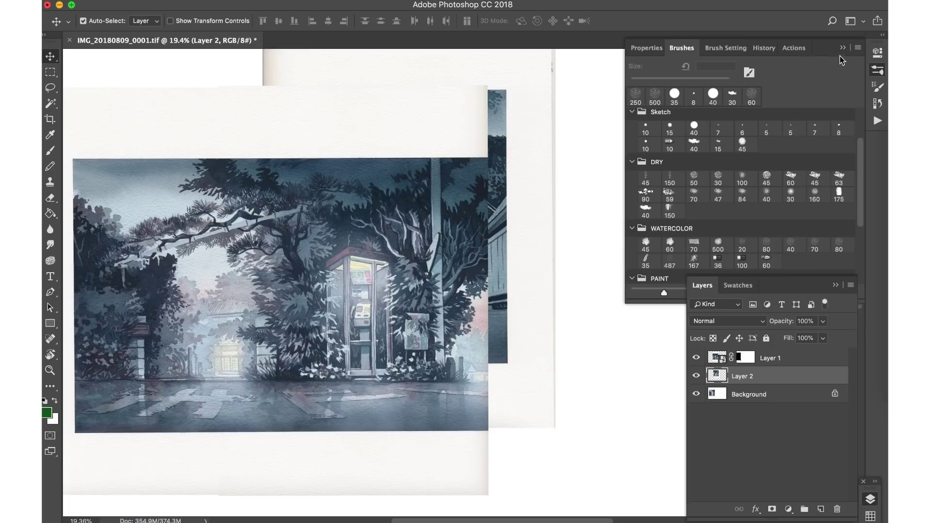
click(878, 73)
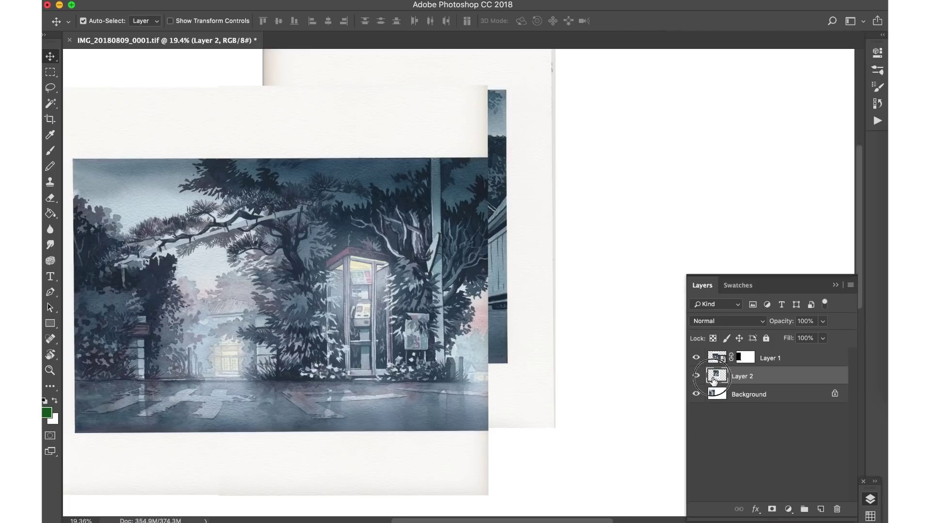
Stack the new Layer 2 above Layer 1 and position it right of the phone booth
drag(719, 358, 722, 385)
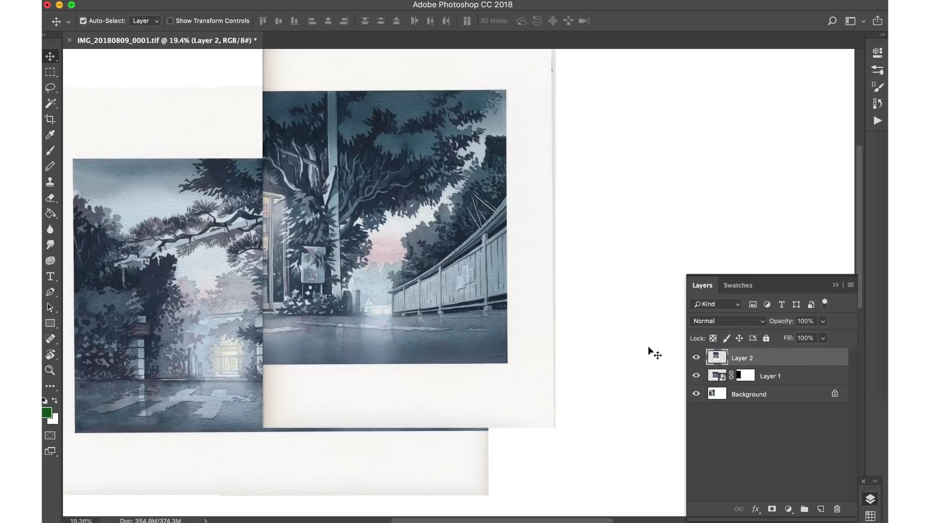
key(super)
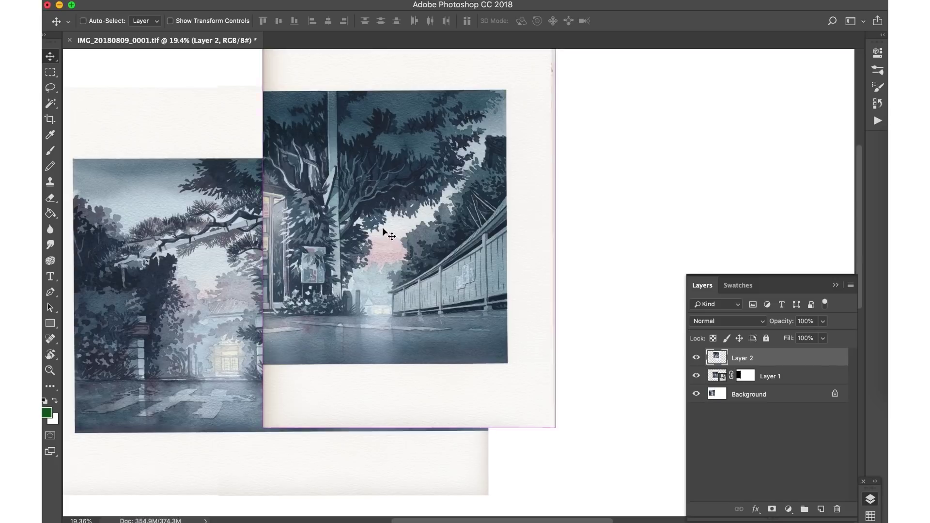
mouse_move(382, 227)
mouse_down()
mouse_move(490, 339)
mouse_move(497, 294)
mouse_move(485, 300)
mouse_up()
Marquee and delete the dark scan-edge strip along Layer 2's seam, then deselect
key(m)
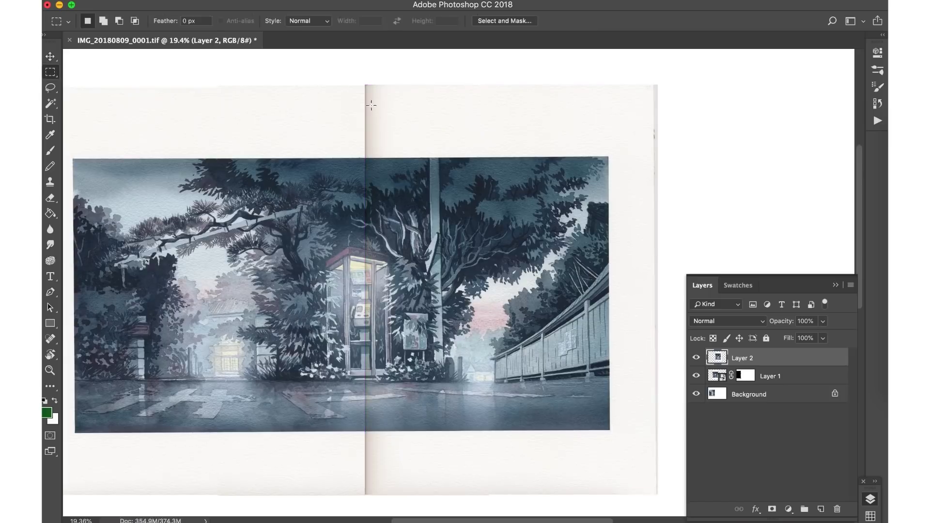
key(z)
mouse_move(392, 193)
mouse_down()
mouse_move(394, 212)
mouse_move(383, 208)
mouse_move(455, 301)
mouse_move(387, 298)
mouse_up()
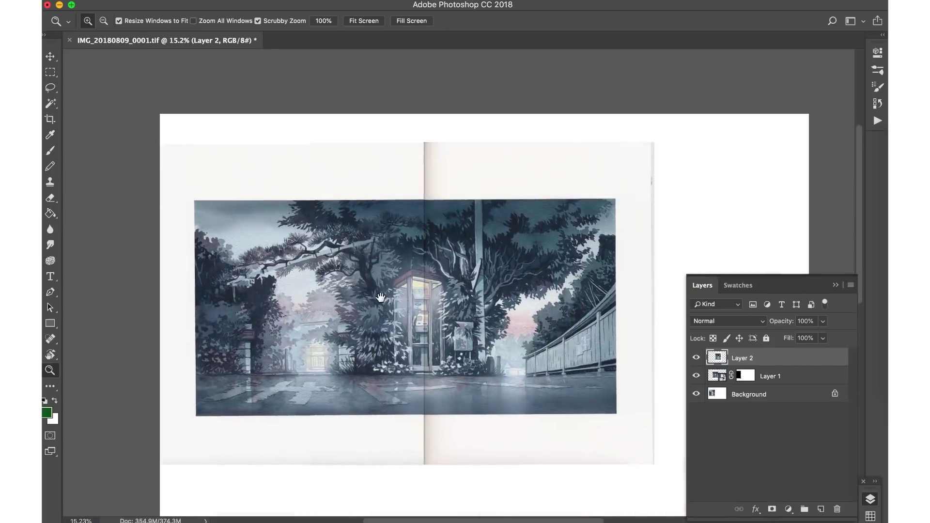
key(m)
drag(466, 130, 362, 511)
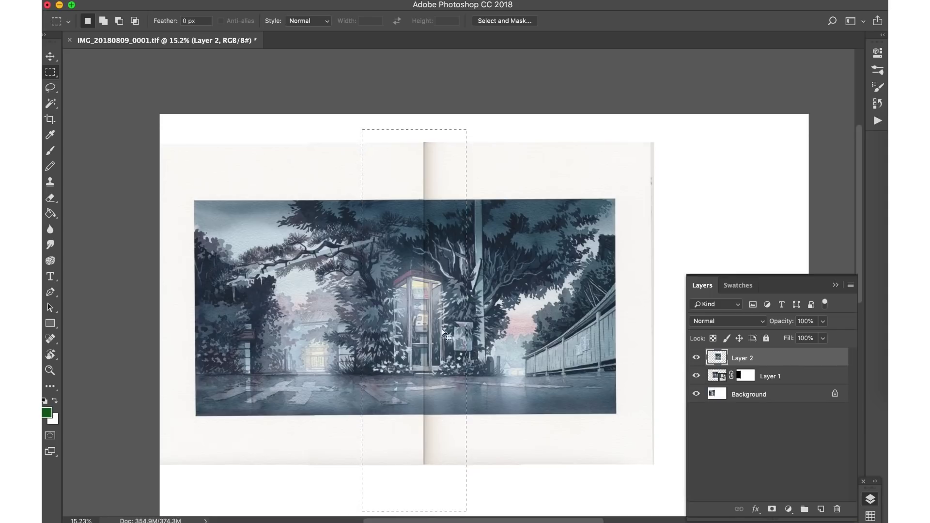
drag(423, 331, 413, 318)
key(Delete)
key(ctrl+d)
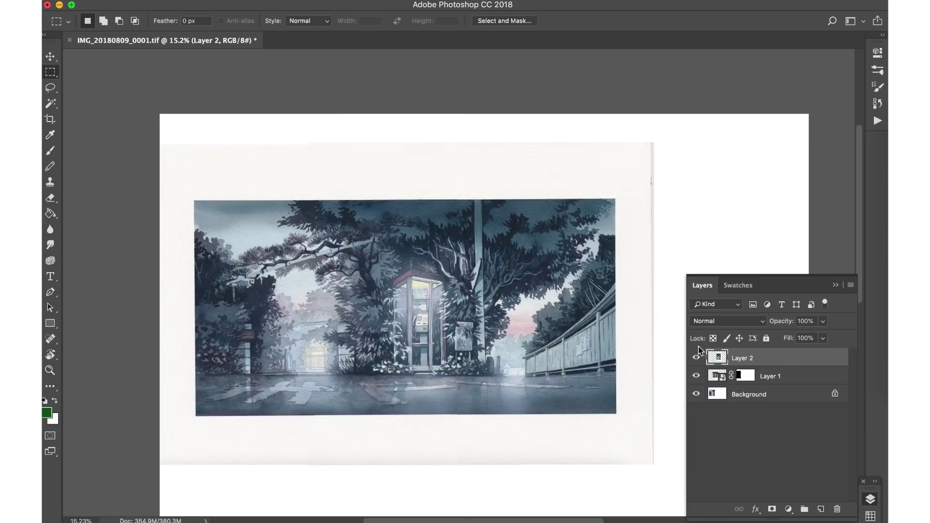
Convert Layer 2 to a smart object
right_click(717, 359)
key(Escape)
right_click(737, 358)
click(668, 165)
Set Layer 2 to 50% opacity and shift it to line up with Layer 1
key(z)
drag(429, 212, 492, 222)
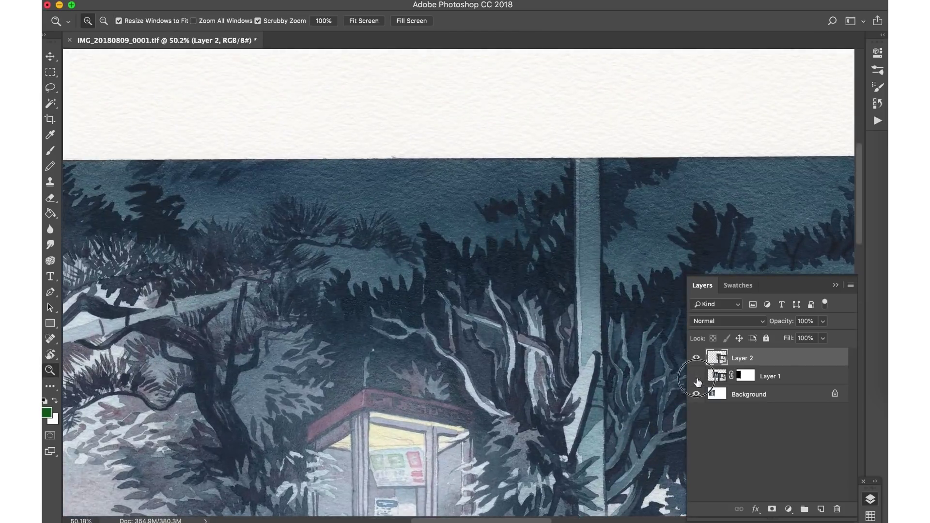
mouse_move(697, 376)
mouse_down()
mouse_move(696, 387)
mouse_move(697, 375)
mouse_up()
scroll(485, 272, right, 5)
scroll(485, 271, down, 2)
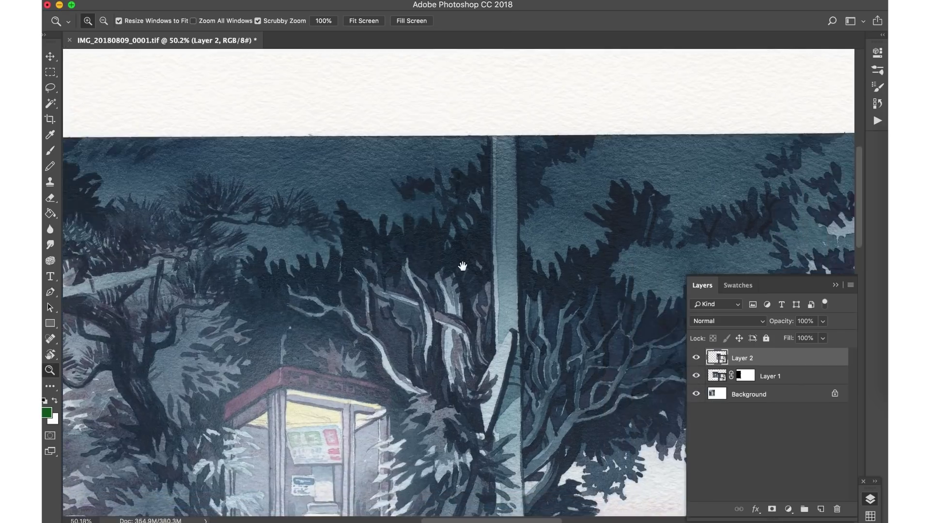
click(814, 321)
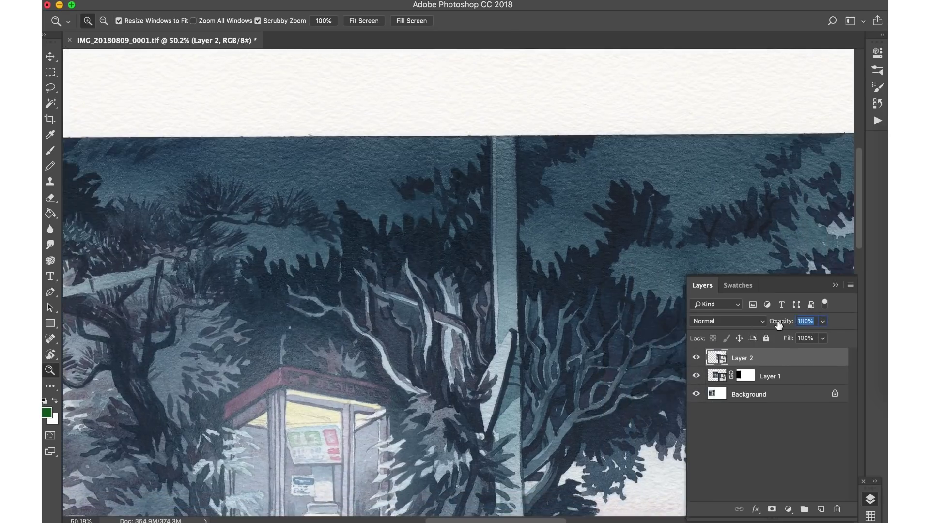
text(50)
key(Return)
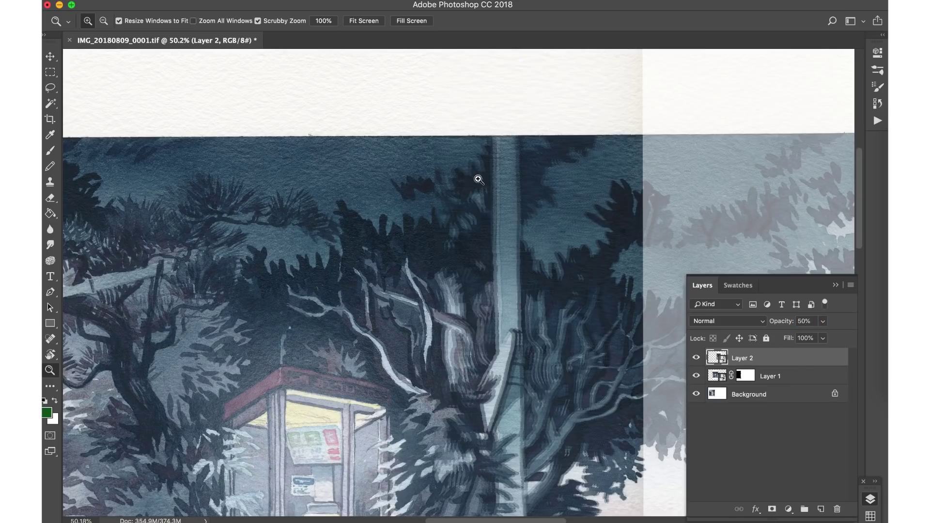
key(v)
drag(480, 180, 484, 177)
Free Transform Layer 2: nudge it left and down, rotate about 0.06°, and commit
key(z)
drag(430, 166, 494, 181)
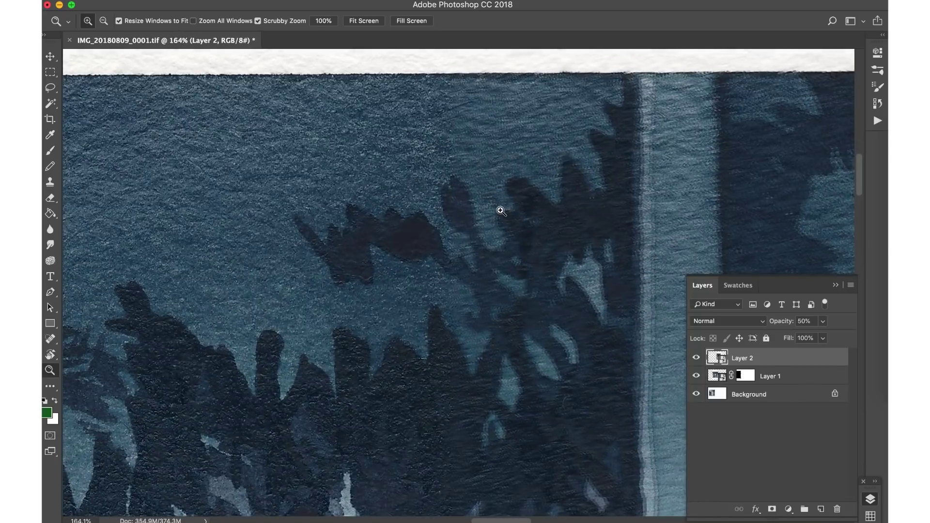
key(ctrl+t)
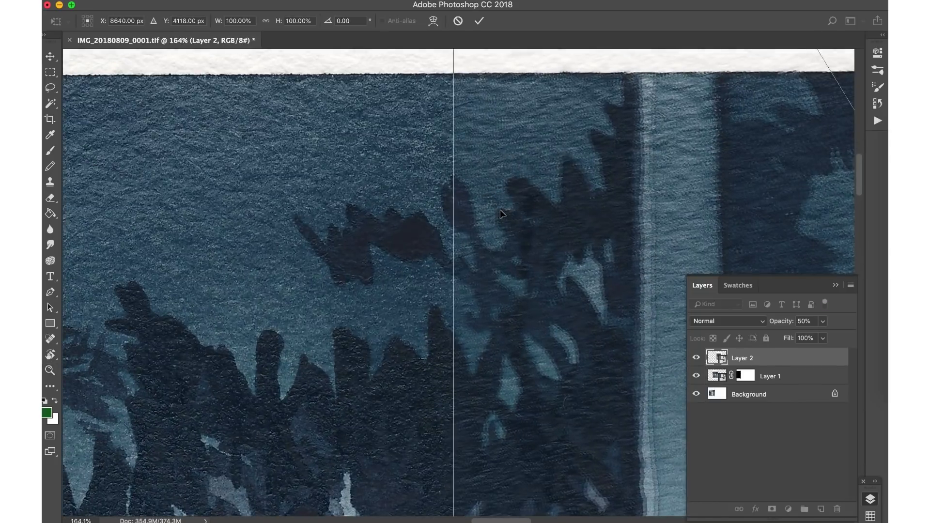
key(Left)
key(Left)
key(Left)
key(Left)
key(Down)
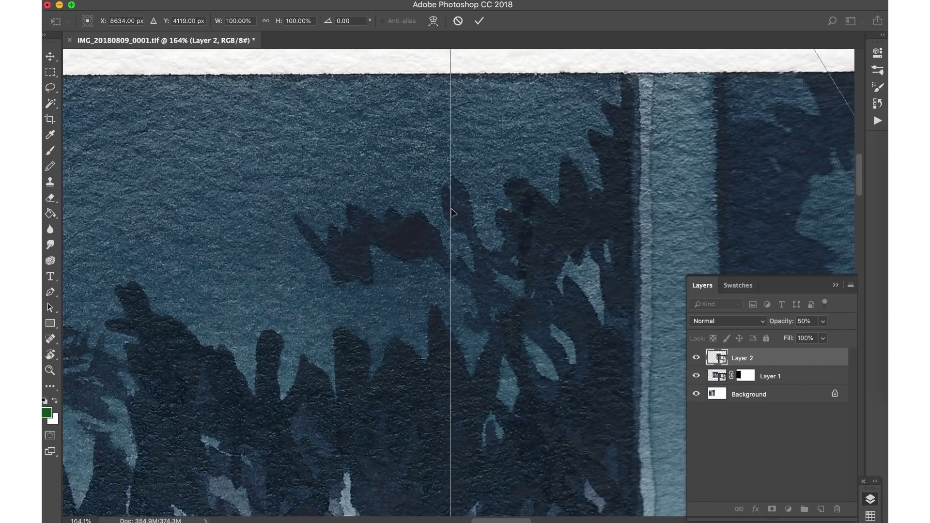
drag(526, 192, 519, 189)
scroll(366, 185, down, 3)
scroll(367, 185, down, 10)
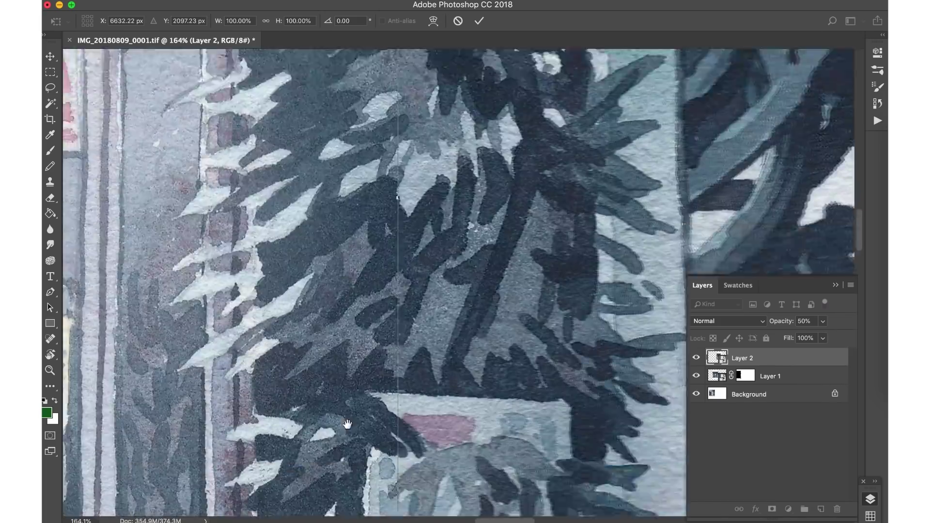
scroll(342, 301, down, 15)
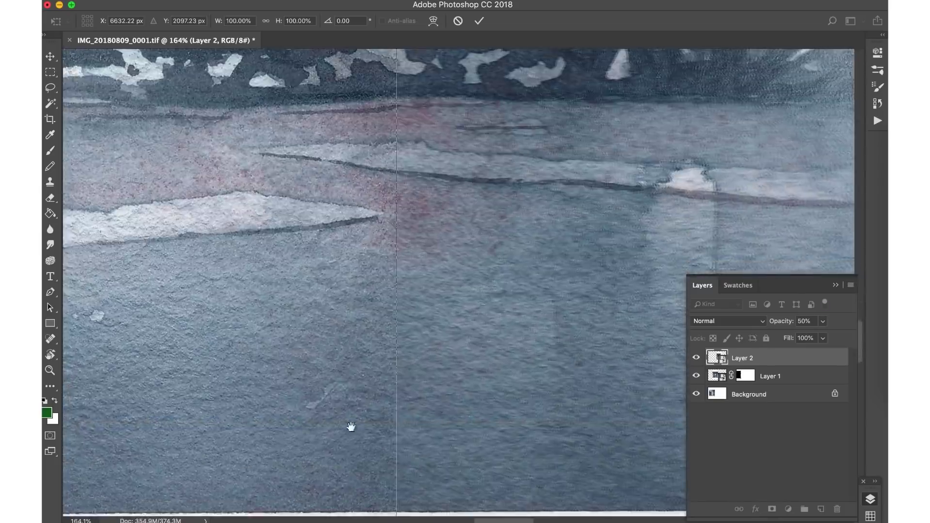
drag(351, 427, 345, 304)
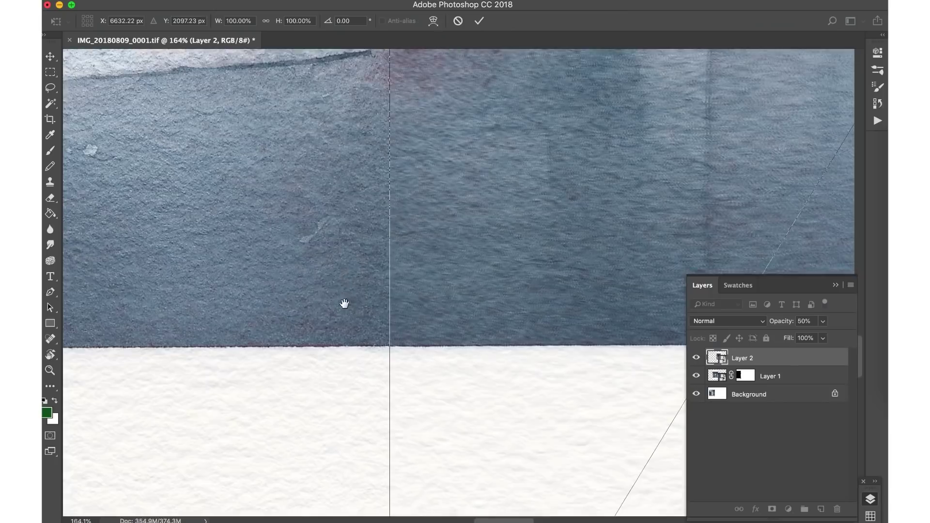
click(350, 390)
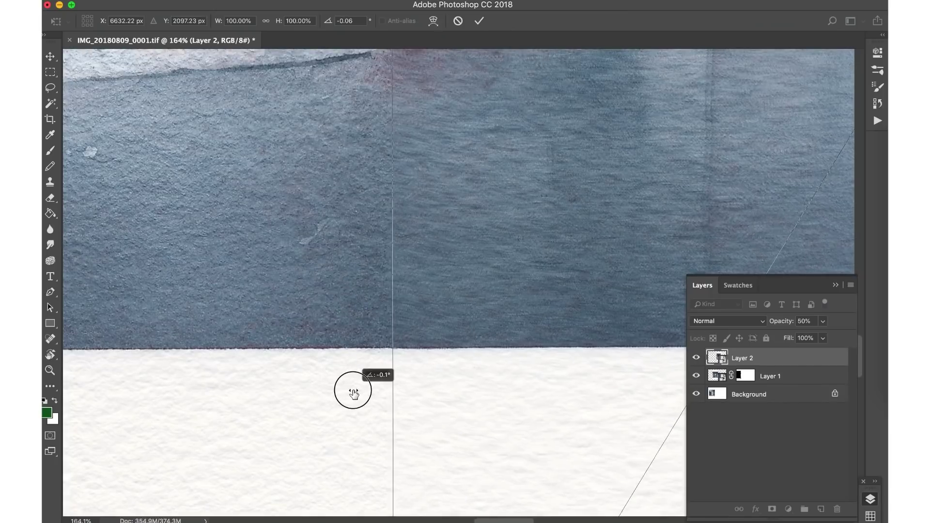
drag(354, 393, 345, 392)
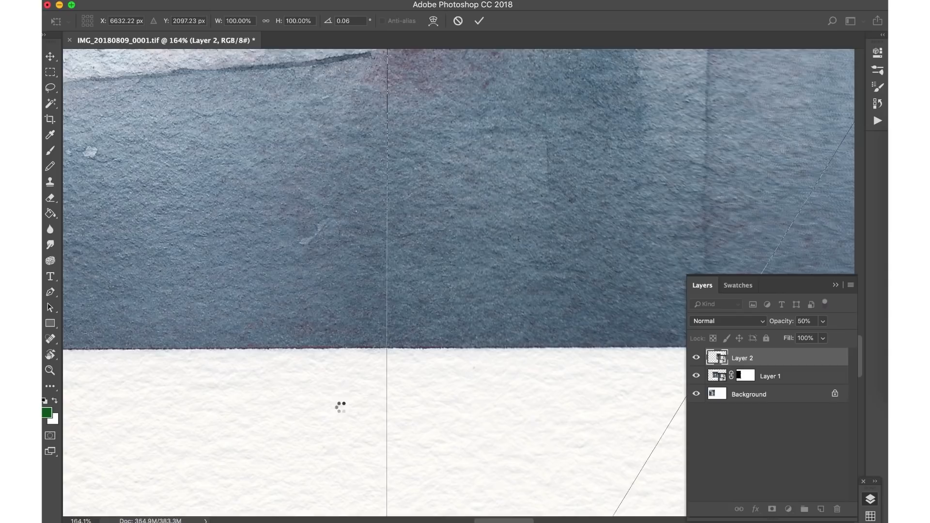
key(Return)
Copy Layer 1's mask onto Layer 2, hide the other layers, and restore 100% opacity
key(z)
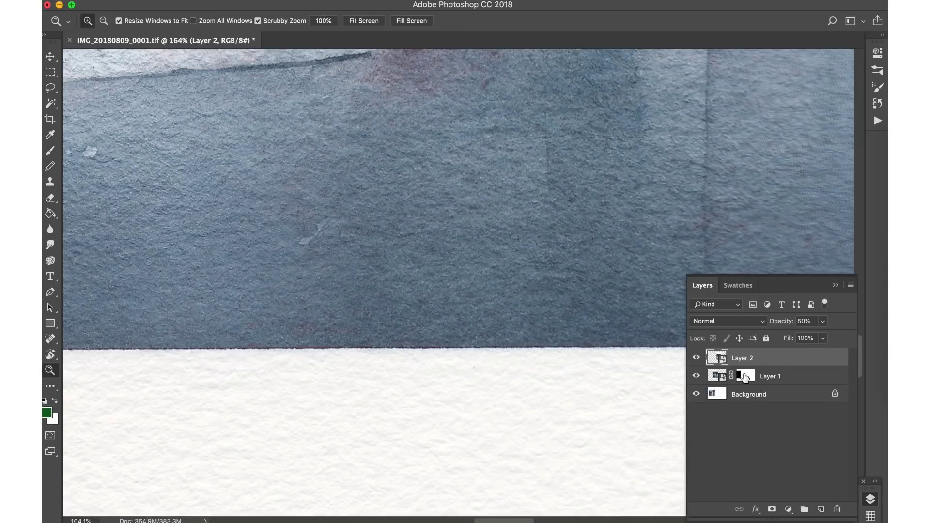
drag(748, 379, 746, 358)
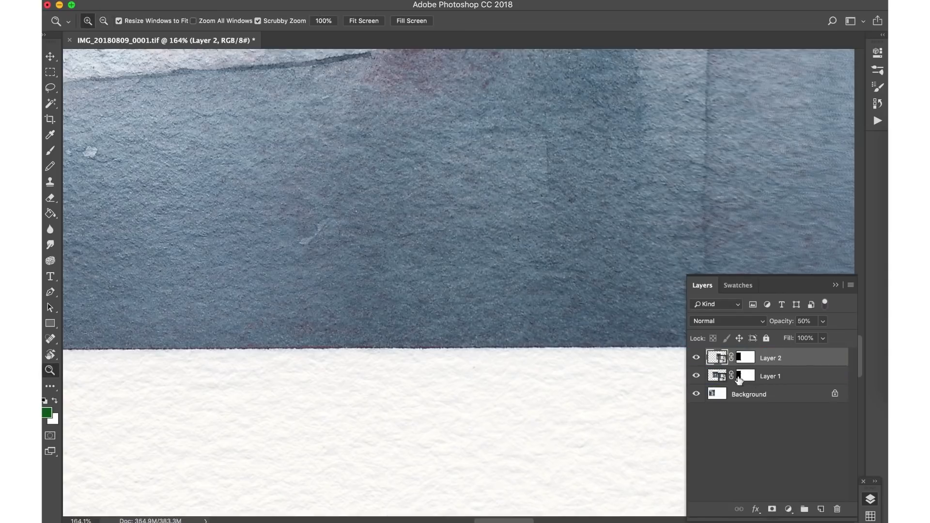
scroll(450, 312, down, 10)
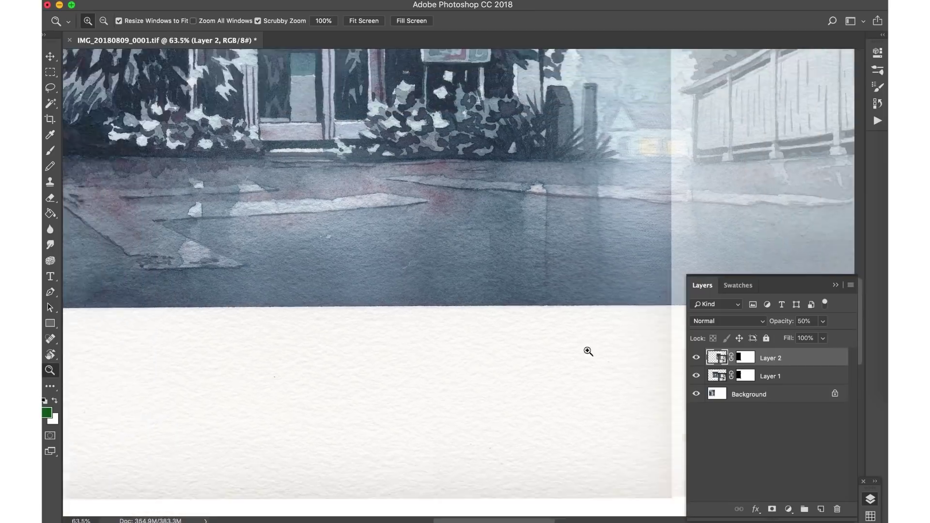
drag(701, 383, 697, 395)
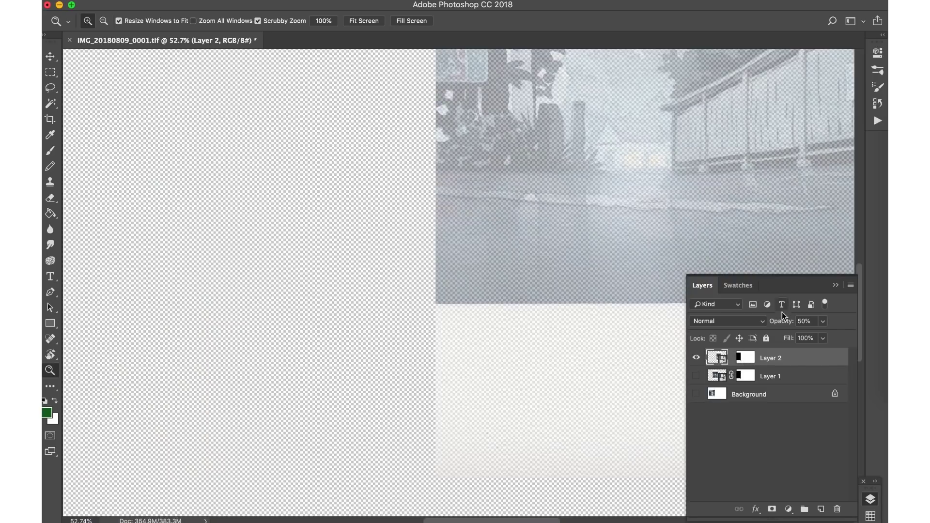
drag(780, 322, 837, 322)
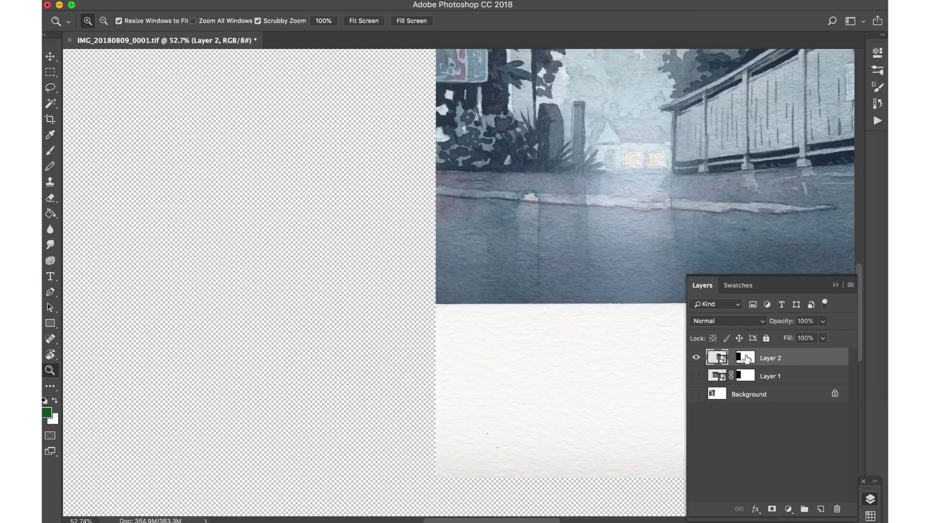
Free Transform Layer 2's mask, shifting it right to the overlap's edge
click(746, 358)
scroll(351, 315, up, 5)
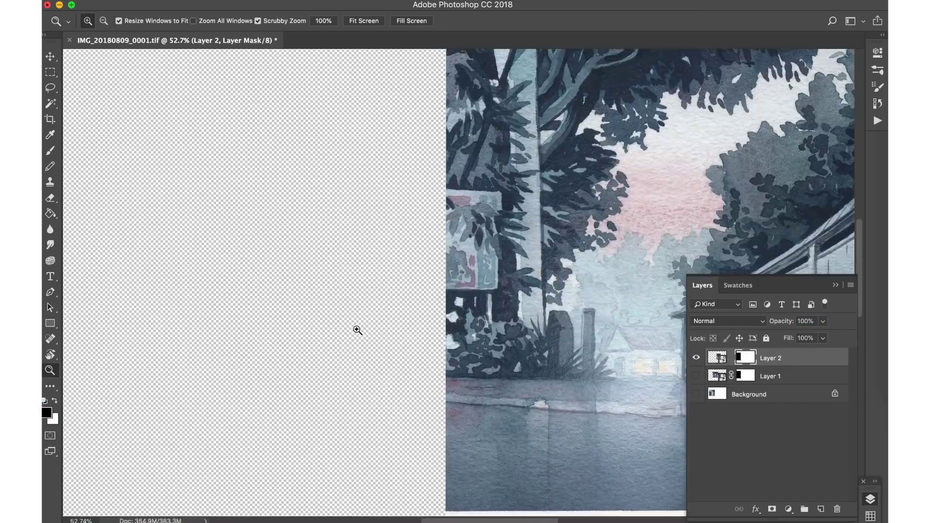
mouse_move(389, 315)
mouse_down()
mouse_move(357, 326)
mouse_move(347, 297)
mouse_move(368, 372)
mouse_move(368, 351)
mouse_up()
key(super+t)
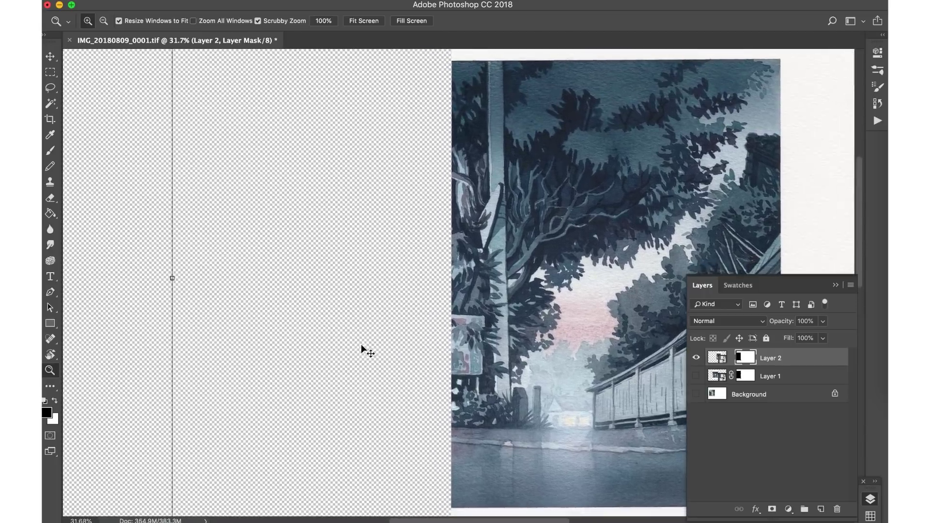
drag(122, 328, 426, 358)
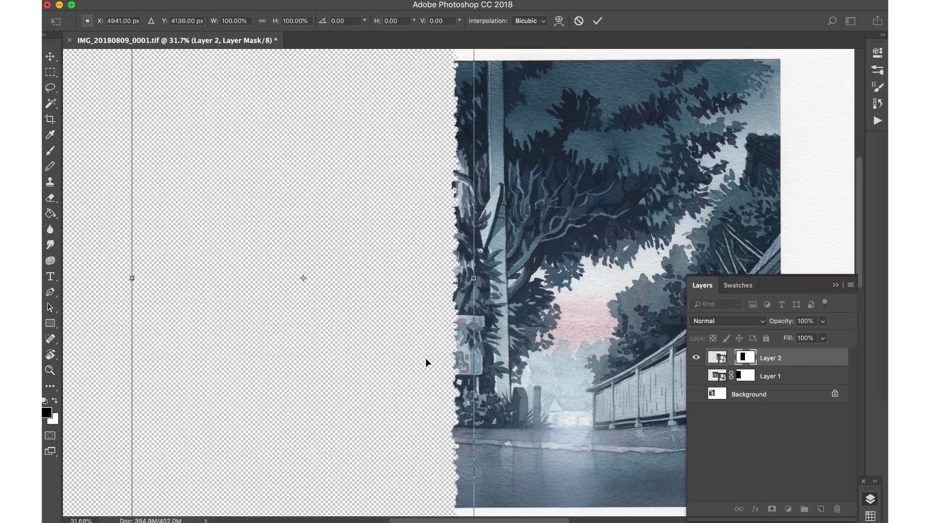
Commit the mask transform and make Layer 1 and the Background visible again
key(Return)
key(z)
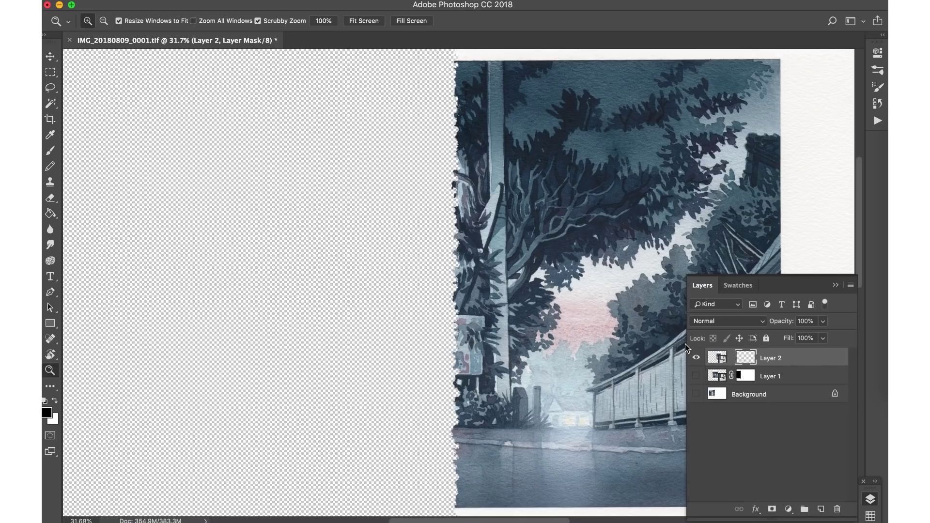
click(697, 376)
click(696, 394)
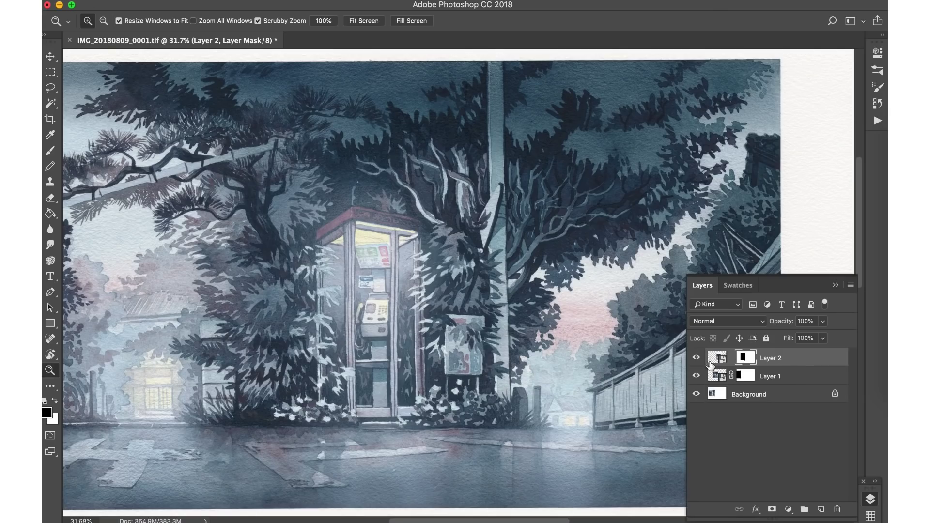
Toggle Layer 2's visibility repeatedly to compare the seam
click(696, 359)
click(696, 359)
click(696, 358)
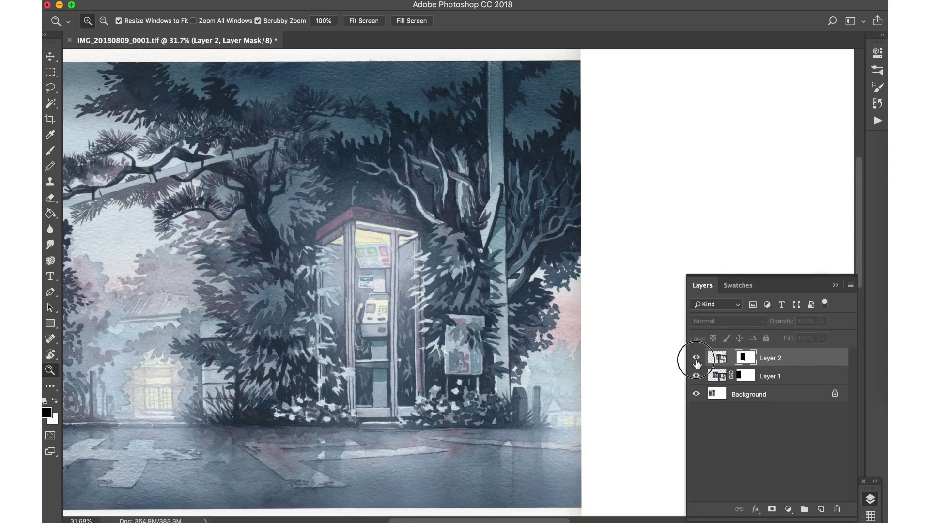
click(696, 358)
click(697, 358)
click(696, 358)
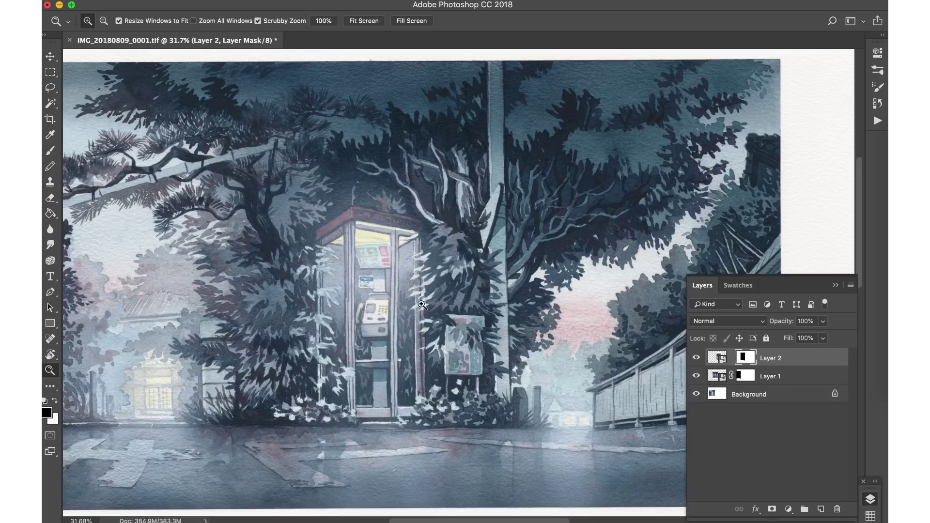
Zoom in on the phone booth seam and toggle Layer 2 to check the blend up close
drag(456, 277, 665, 341)
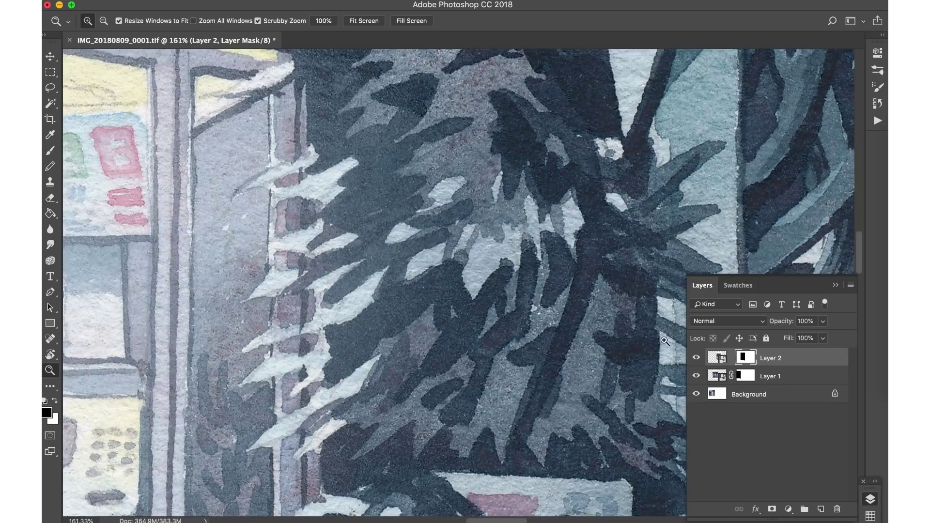
click(696, 359)
click(696, 359)
click(696, 358)
click(696, 358)
drag(493, 470, 492, 176)
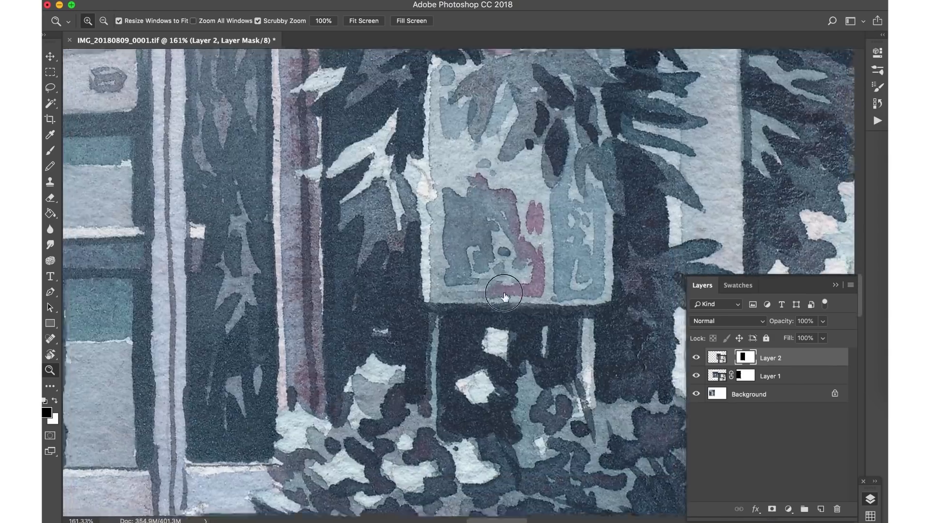
scroll(428, 305, down, 5)
scroll(427, 305, down, 5)
scroll(555, 318, up, 3)
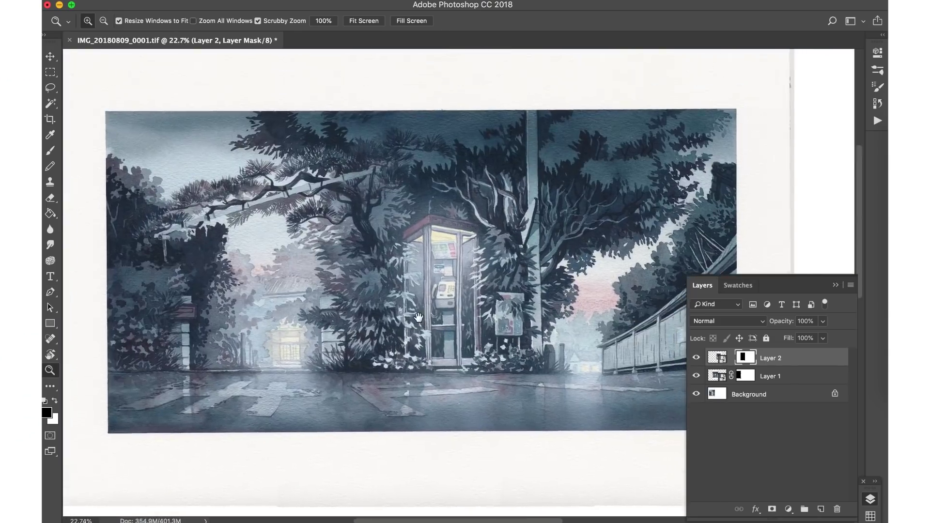